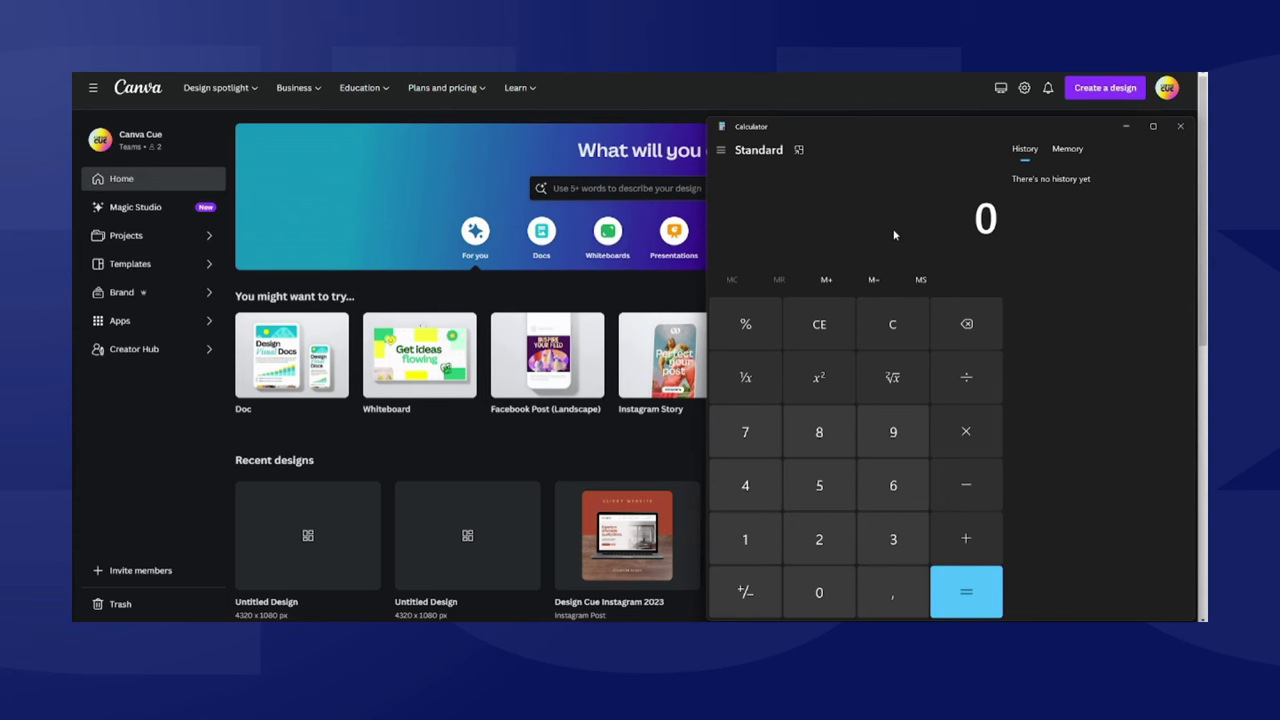
# Step: Calculate 1080 × 4 in Calculator to get the 4320 px carousel width
pyautogui.write('1080')
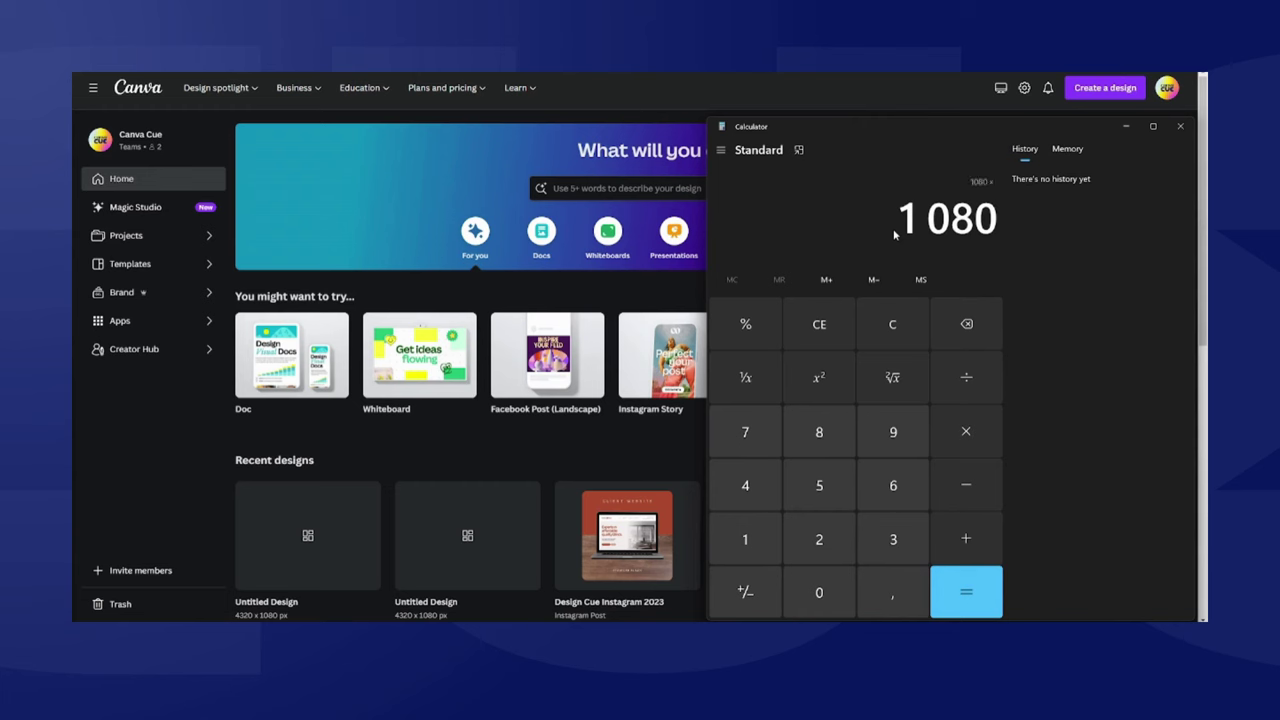
pyautogui.write('4')
pyautogui.press('Return')
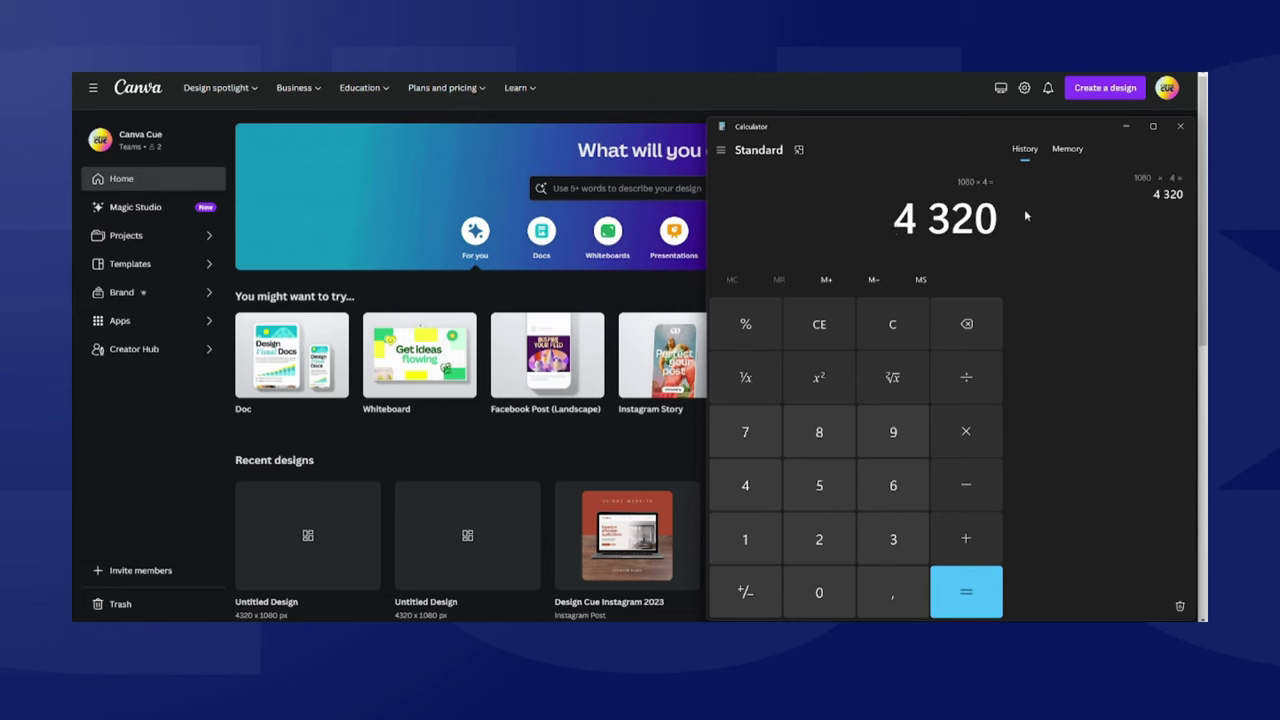
# Step: From the Canva home page, create a custom-size blank design 4320 px wide by 1080 px high
pyautogui.click(656, 288)
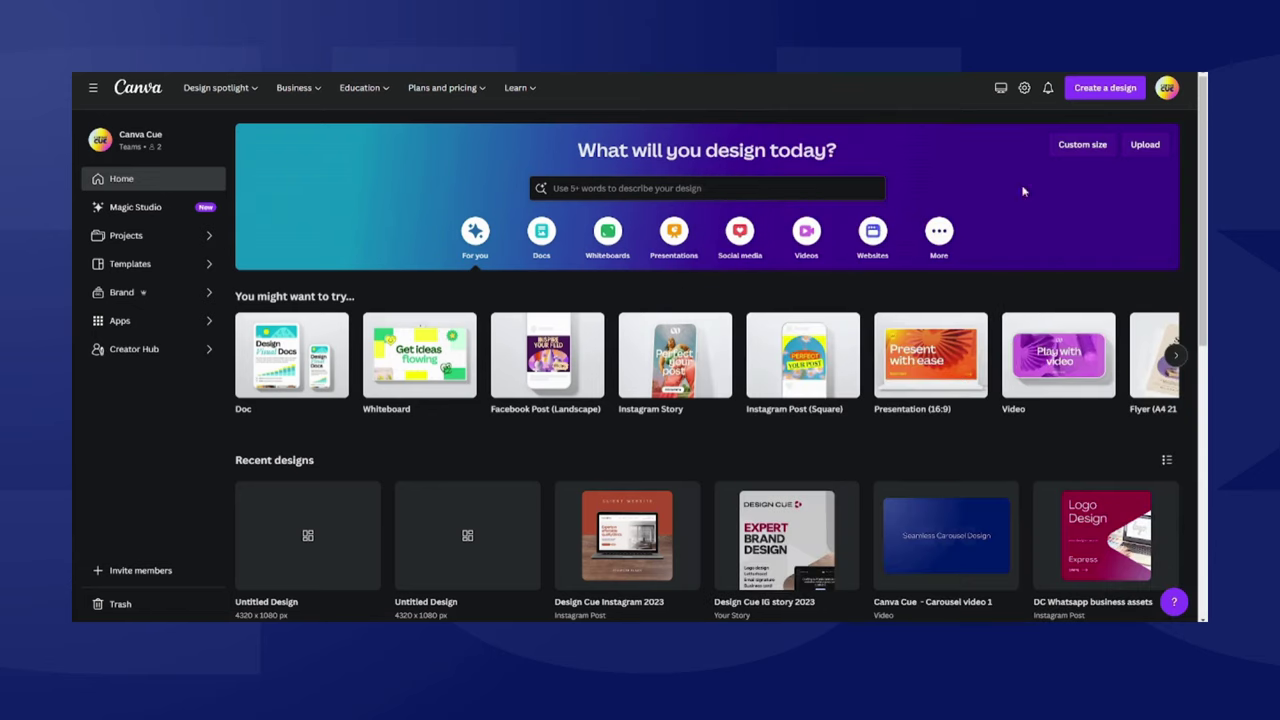
pyautogui.click(1090, 92)
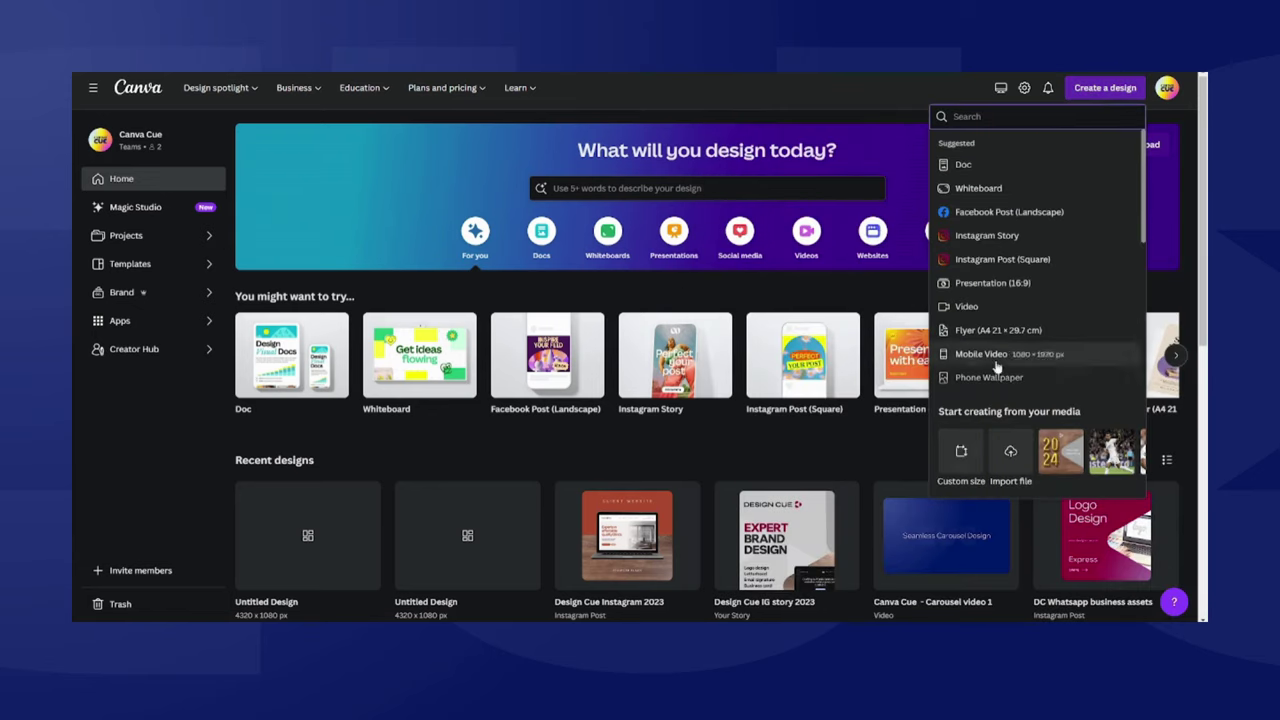
pyautogui.click(962, 451)
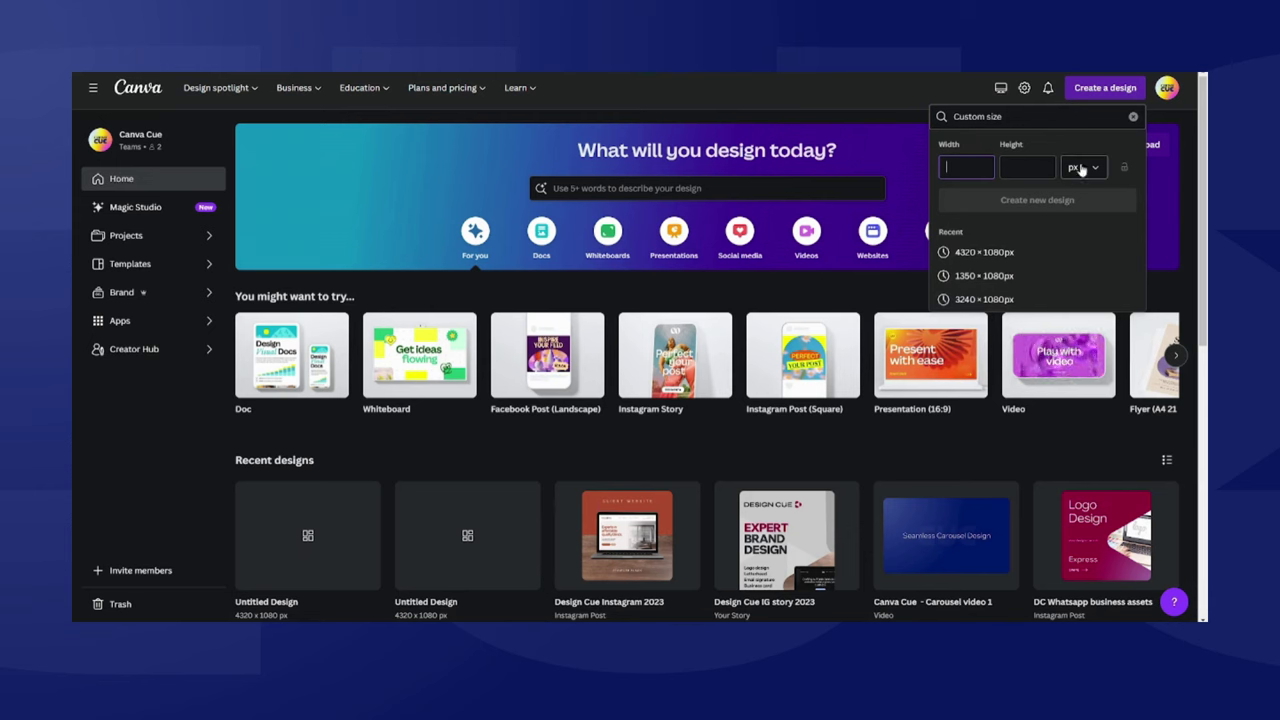
pyautogui.write('4320')
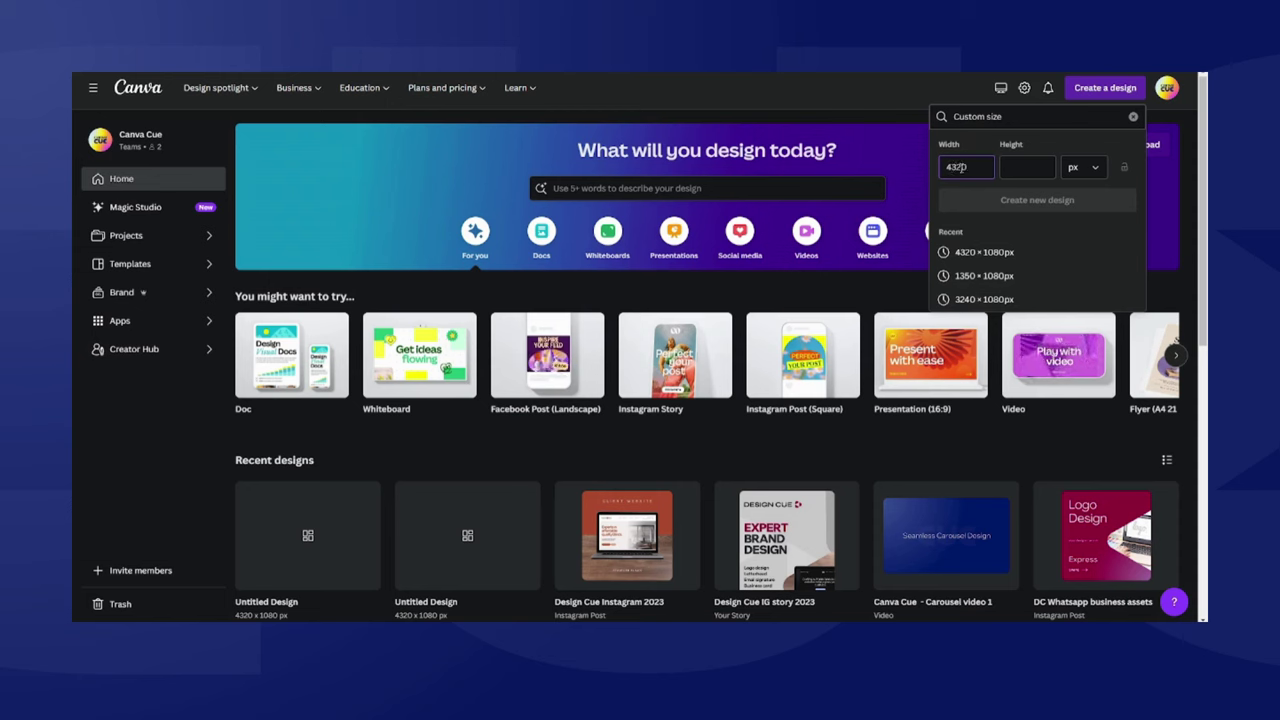
pyautogui.click(1010, 166)
pyautogui.write('1080')
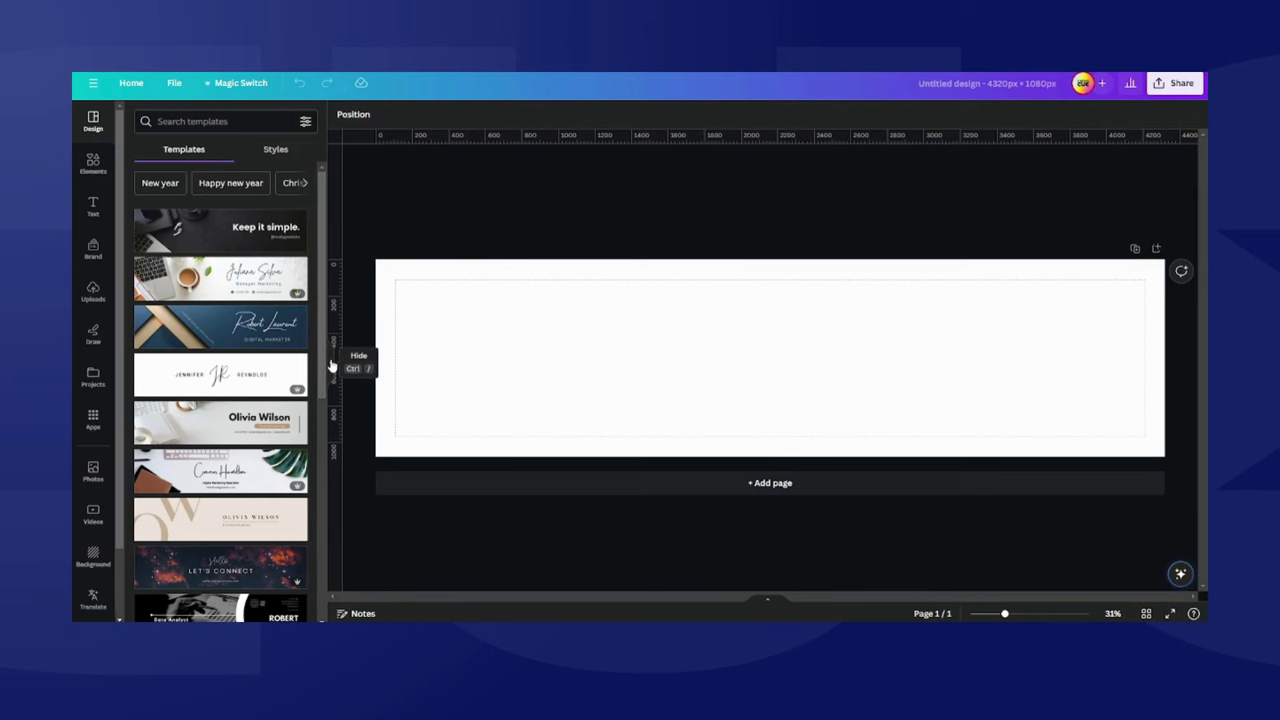
# Step: Hide the Templates panel and add custom guides: 4 columns with a 0 px gap
pyautogui.click(332, 366)
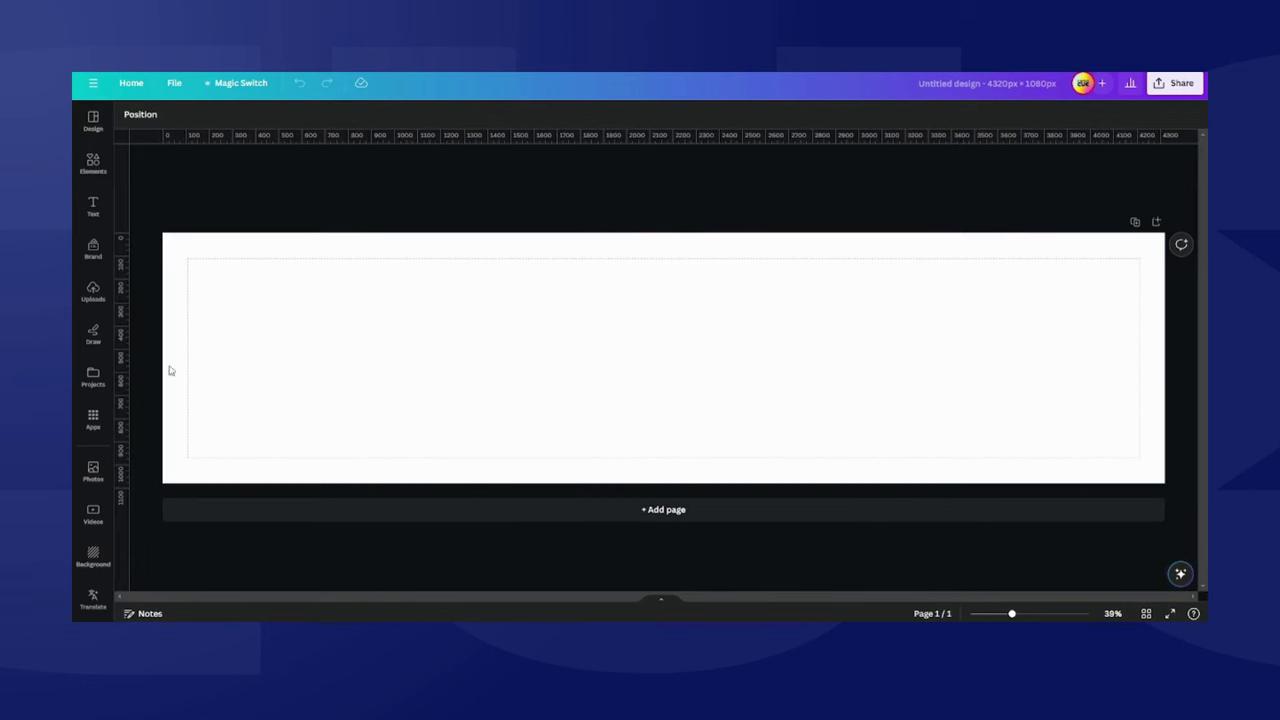
pyautogui.click(172, 84)
pyautogui.moveTo(228, 222)
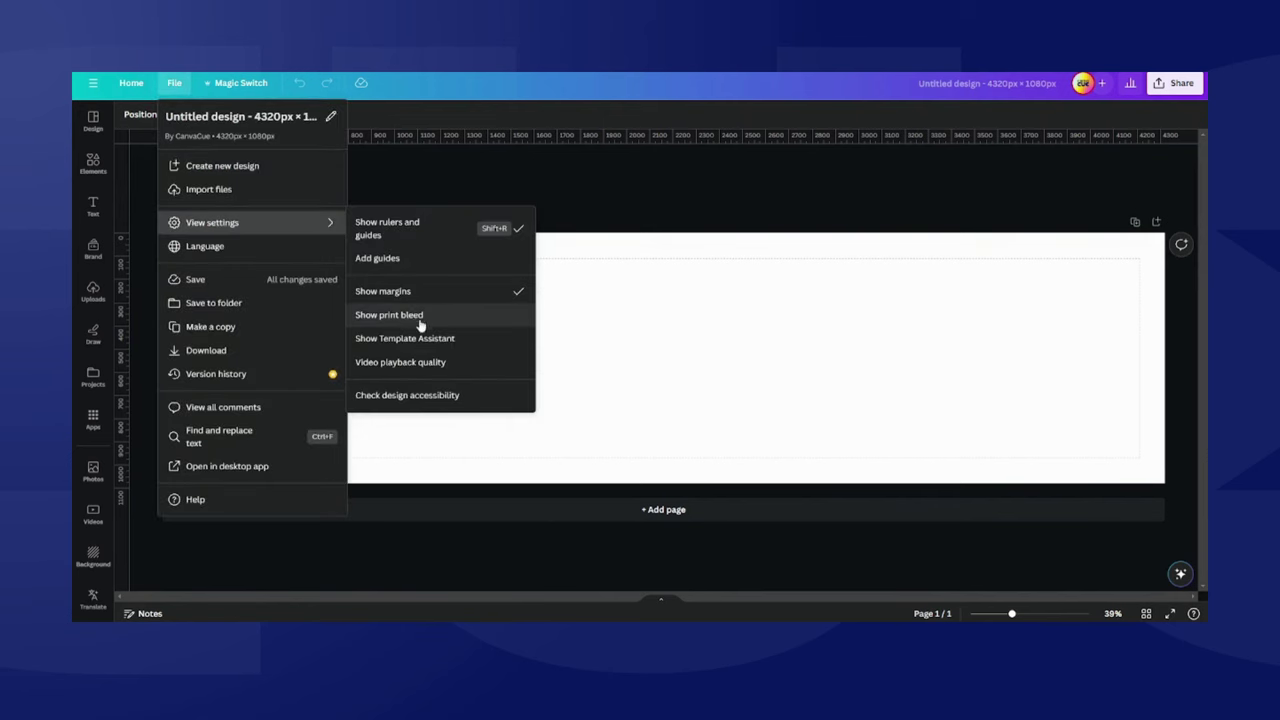
pyautogui.click(387, 258)
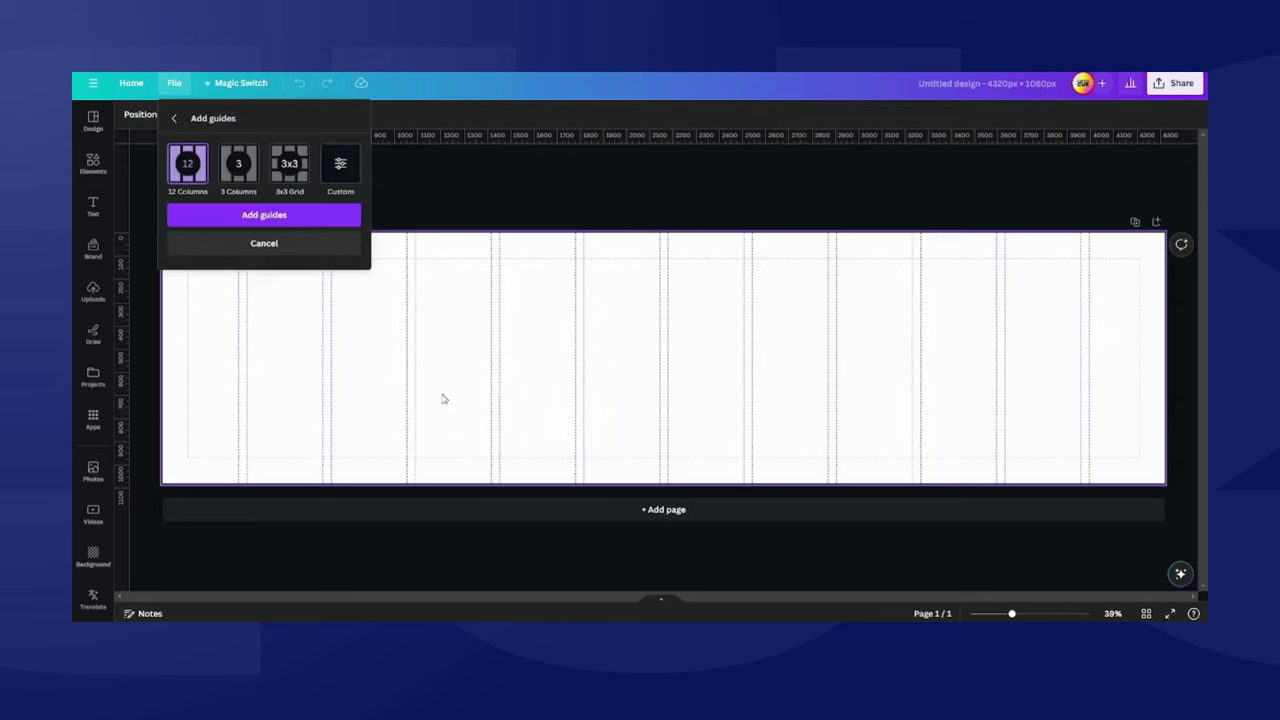
pyautogui.click(340, 166)
pyautogui.click(251, 233)
pyautogui.click(173, 231)
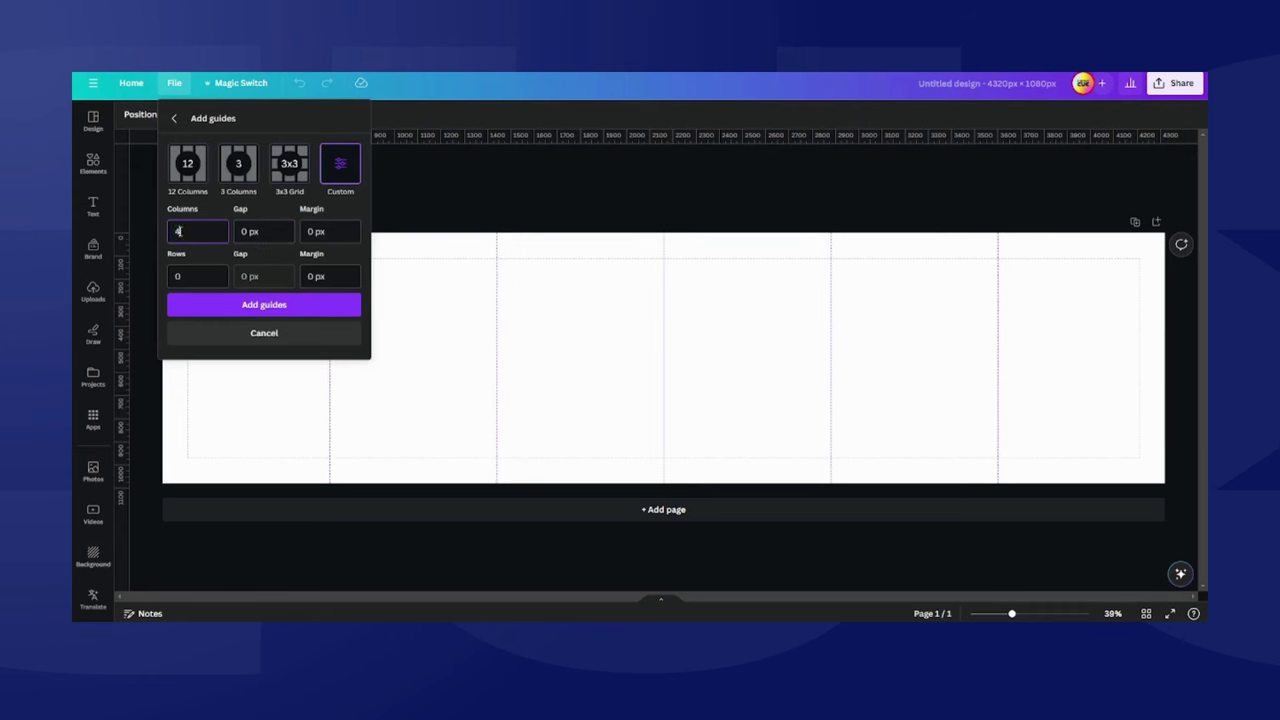
pyautogui.write('4')
pyautogui.click(251, 312)
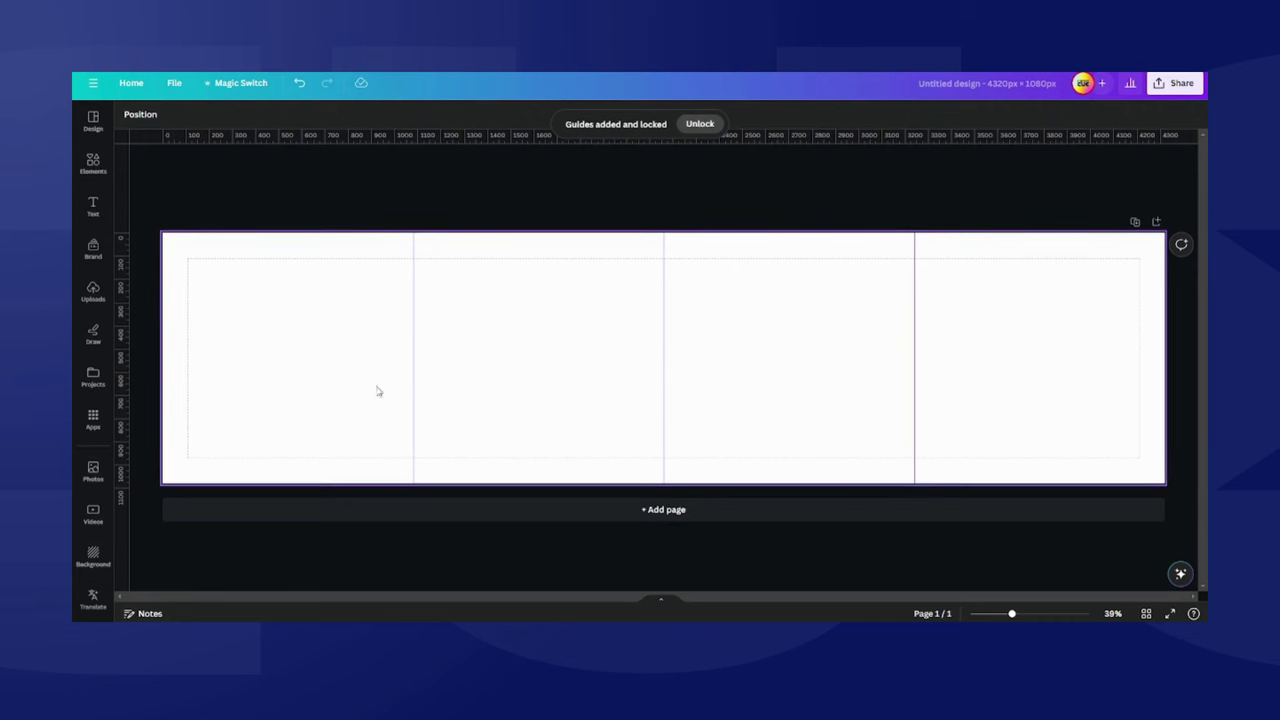
# Step: Show the Travel Tips carousel's four pages in grid view and open page 1
pyautogui.click(328, 366)
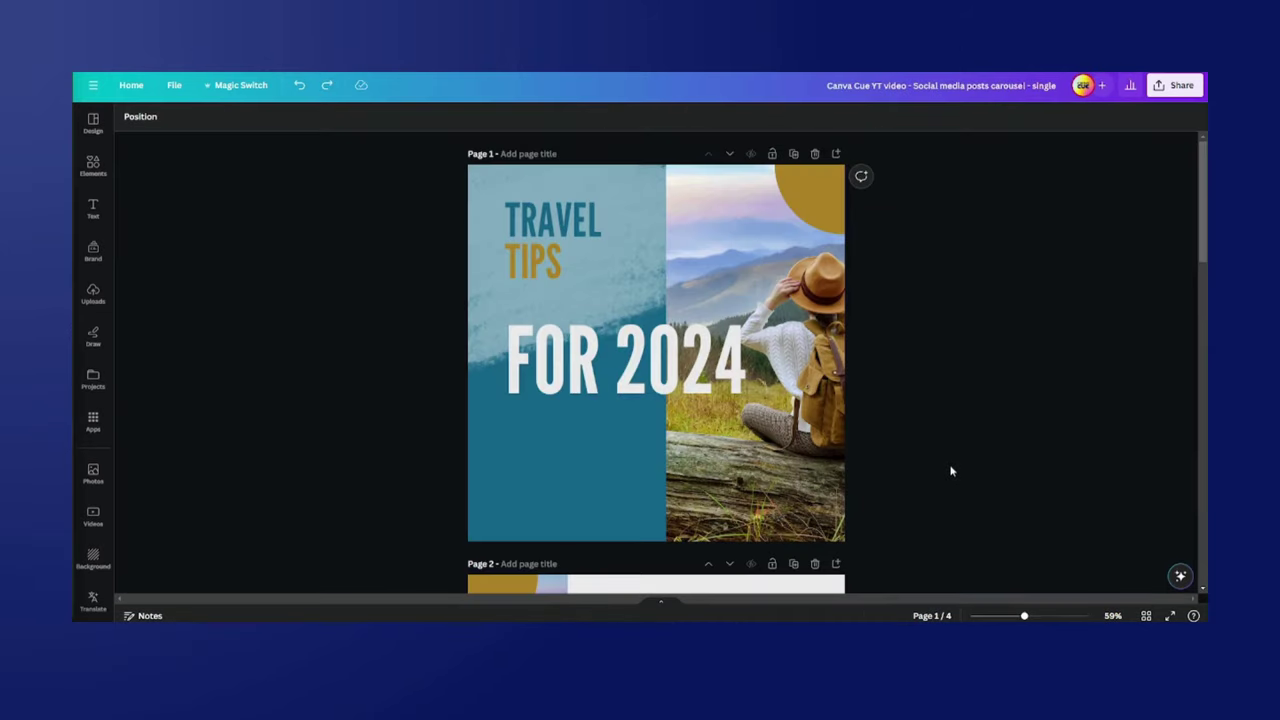
pyautogui.click(1146, 615)
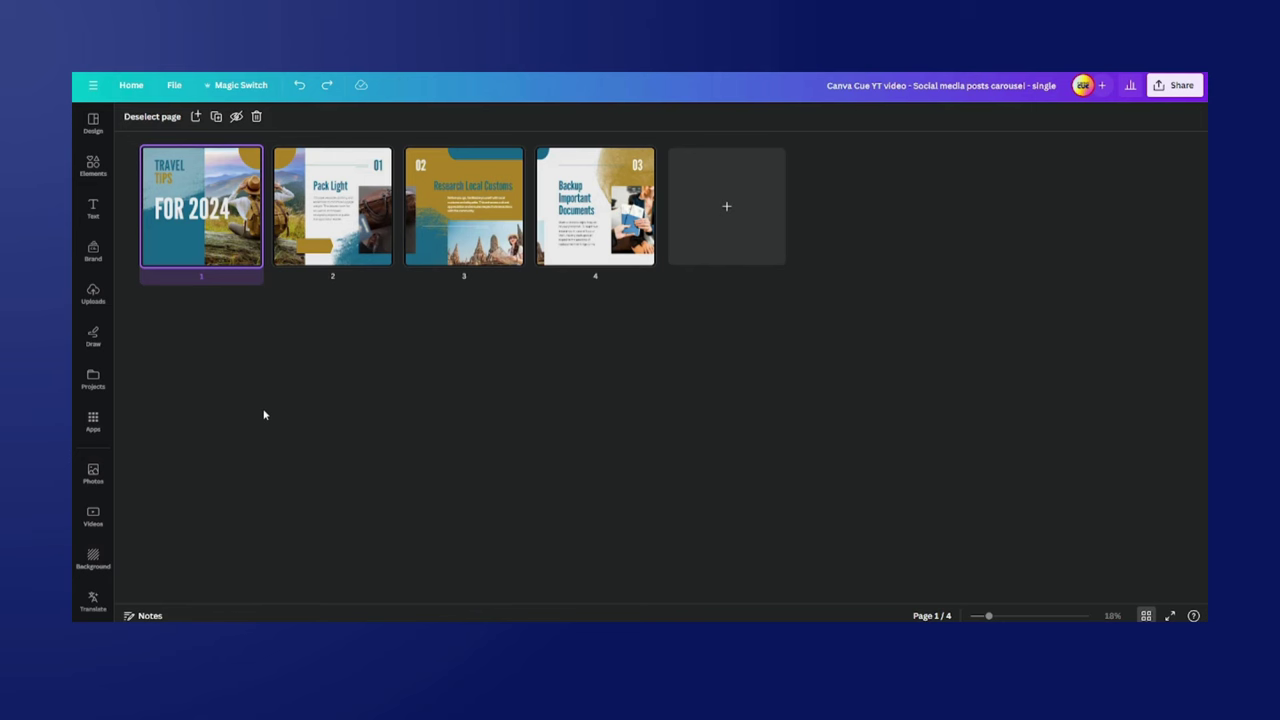
pyautogui.doubleClick(232, 222)
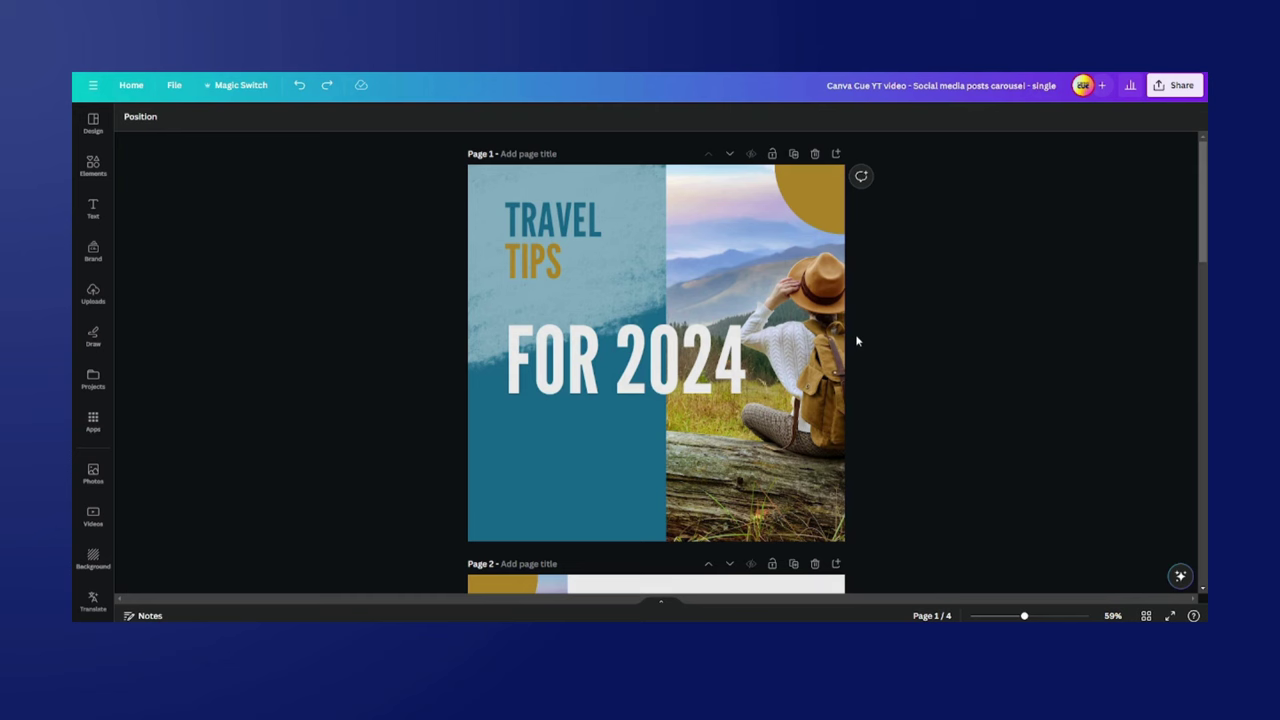
# Step: Inspect the hiker, leather bag and temple photos crossing the page 1–3 edges
pyautogui.click(803, 309)
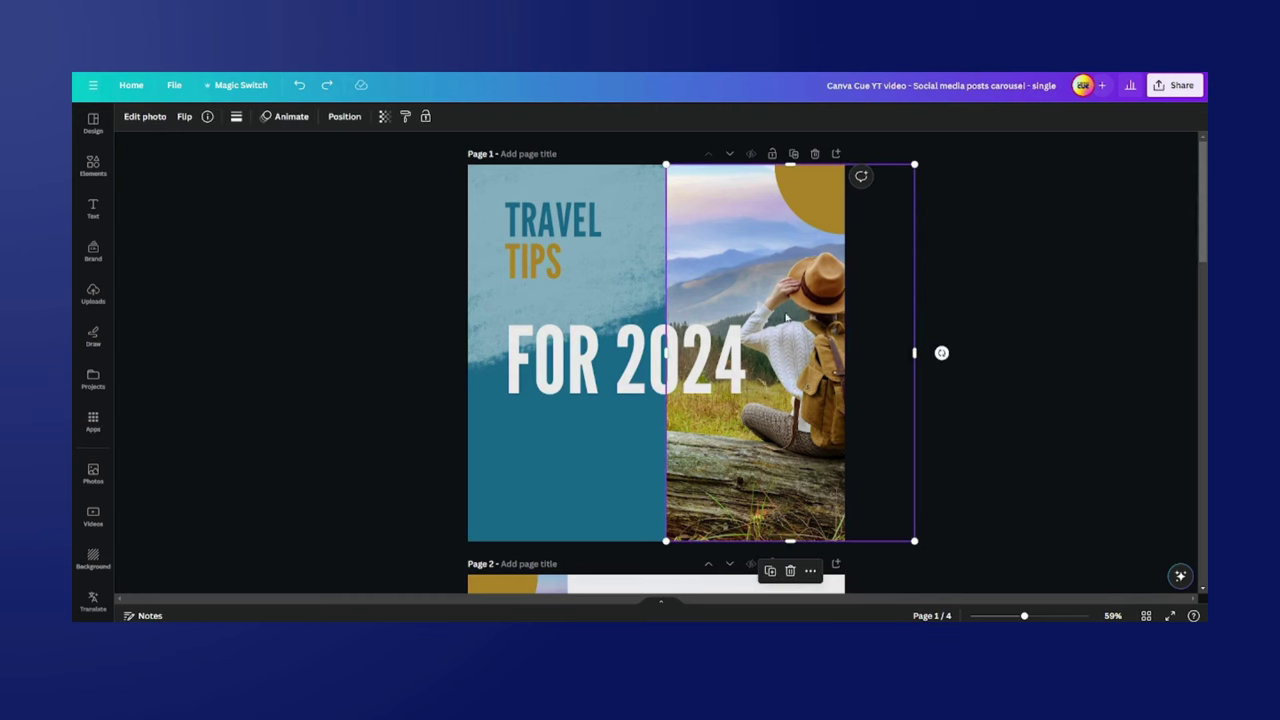
pyautogui.scroll(-4, 813, 323)
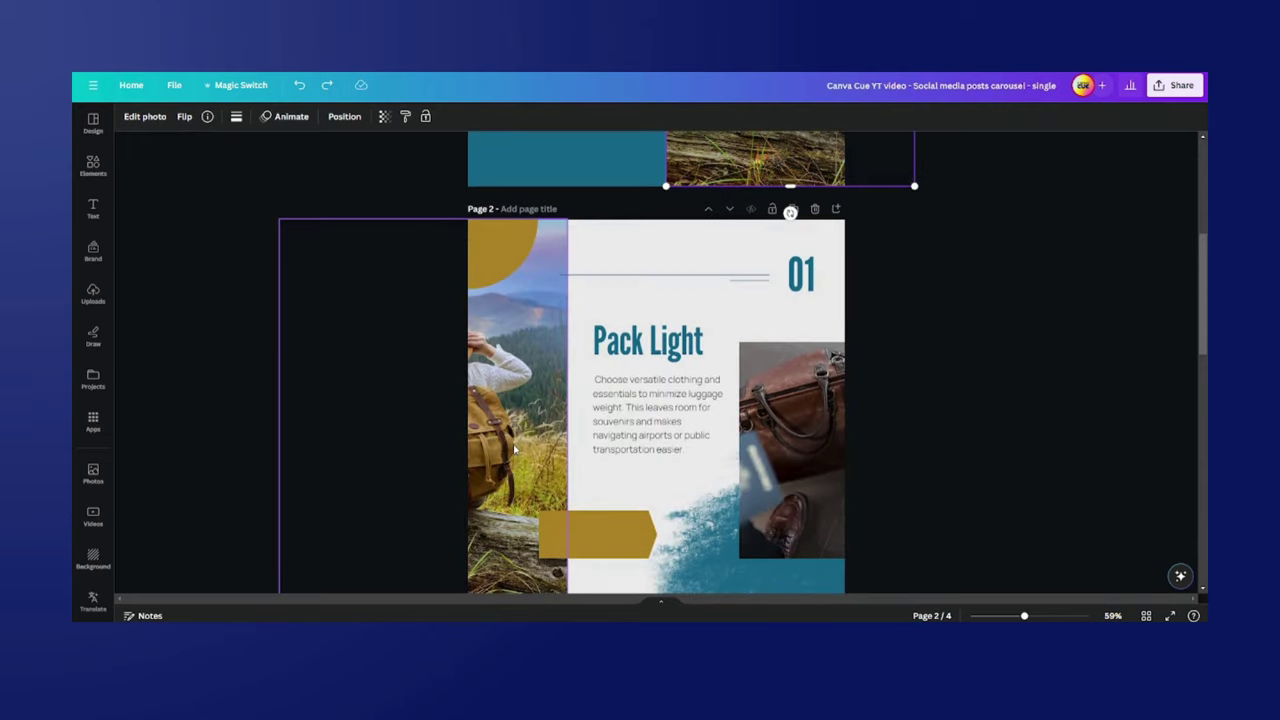
pyautogui.click(517, 420)
pyautogui.click(797, 451)
pyautogui.scroll(-3, 797, 451)
pyautogui.click(491, 507)
pyautogui.scroll(-3, 700, 429)
pyautogui.click(700, 410)
# Step: Check page 4's edge photo and the temple photo, then return to grid view
pyautogui.scroll(-3, 700, 410)
pyautogui.click(479, 453)
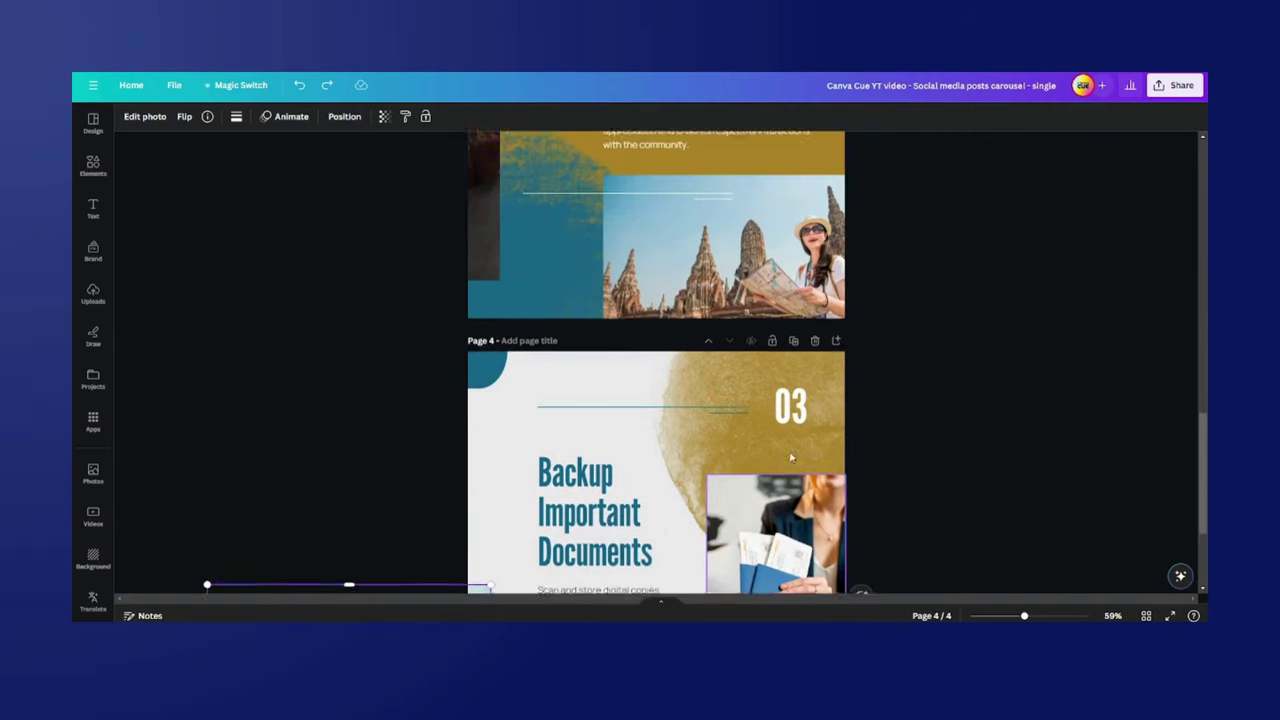
pyautogui.scroll(1, 790, 455)
pyautogui.click(830, 318)
pyautogui.moveTo(830, 318); pyautogui.dragTo(830, 318)
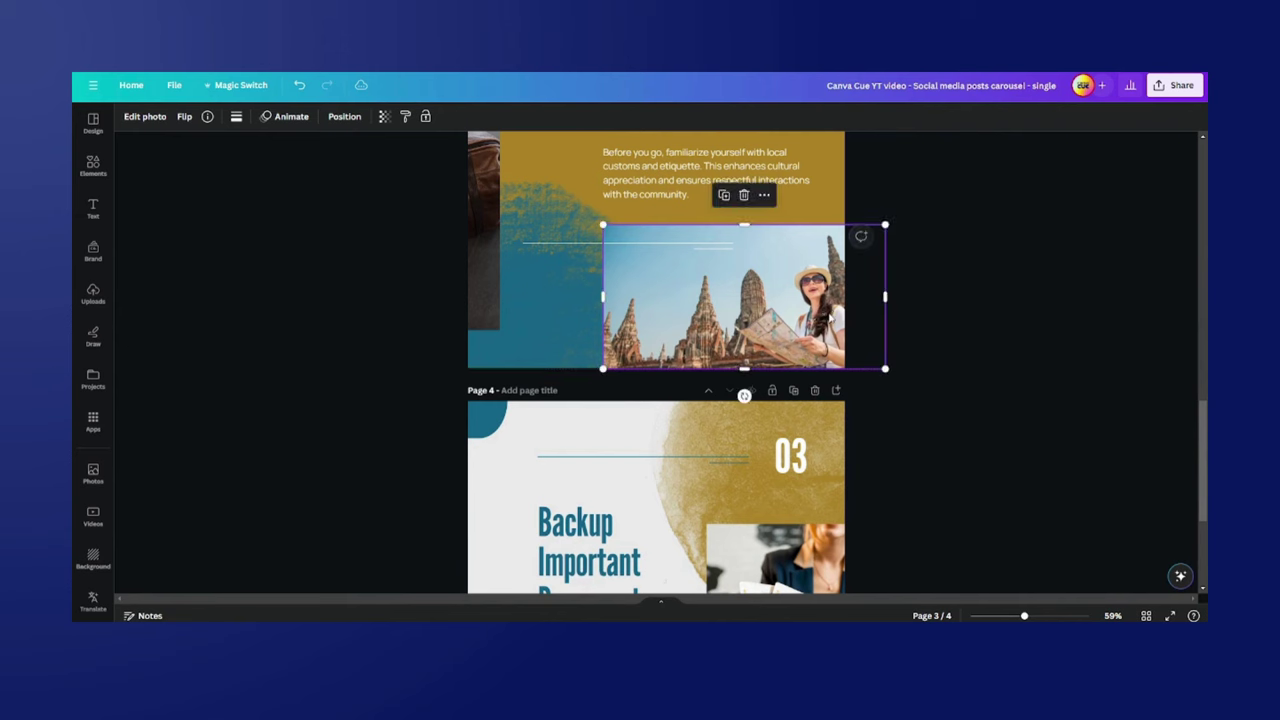
pyautogui.click(1022, 358)
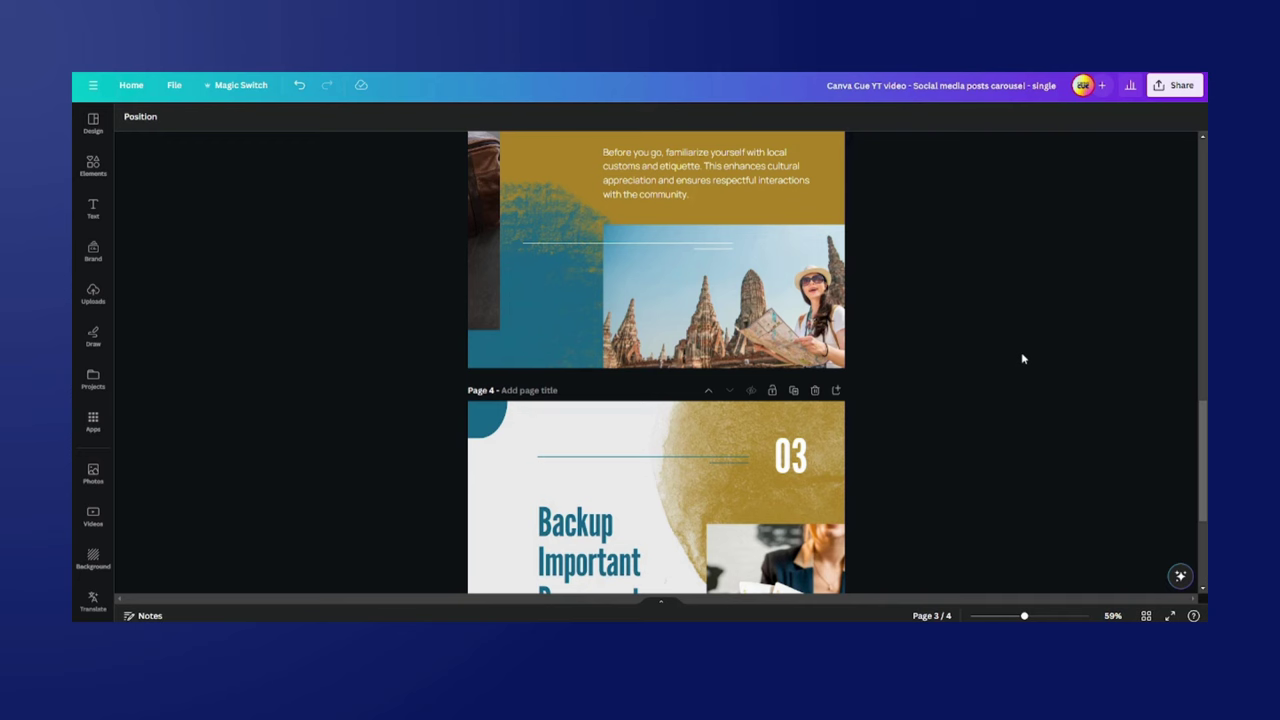
pyautogui.scroll(3, 1012, 358)
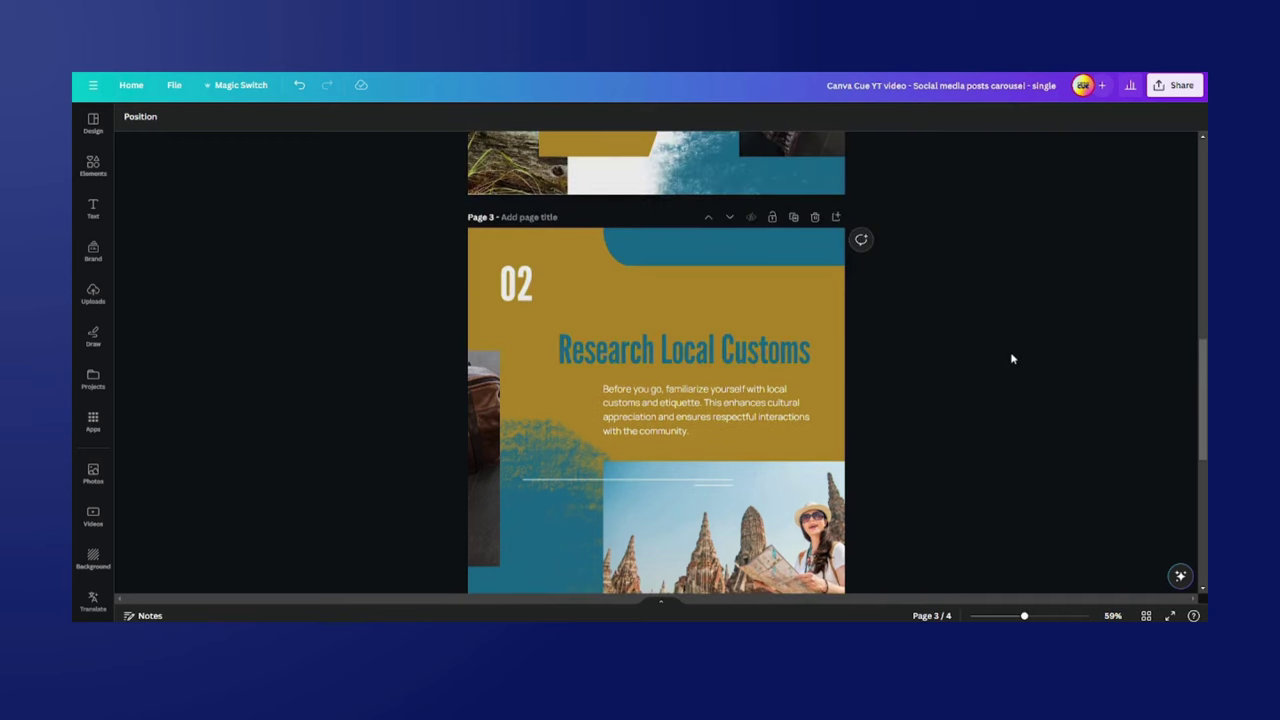
pyautogui.click(1146, 615)
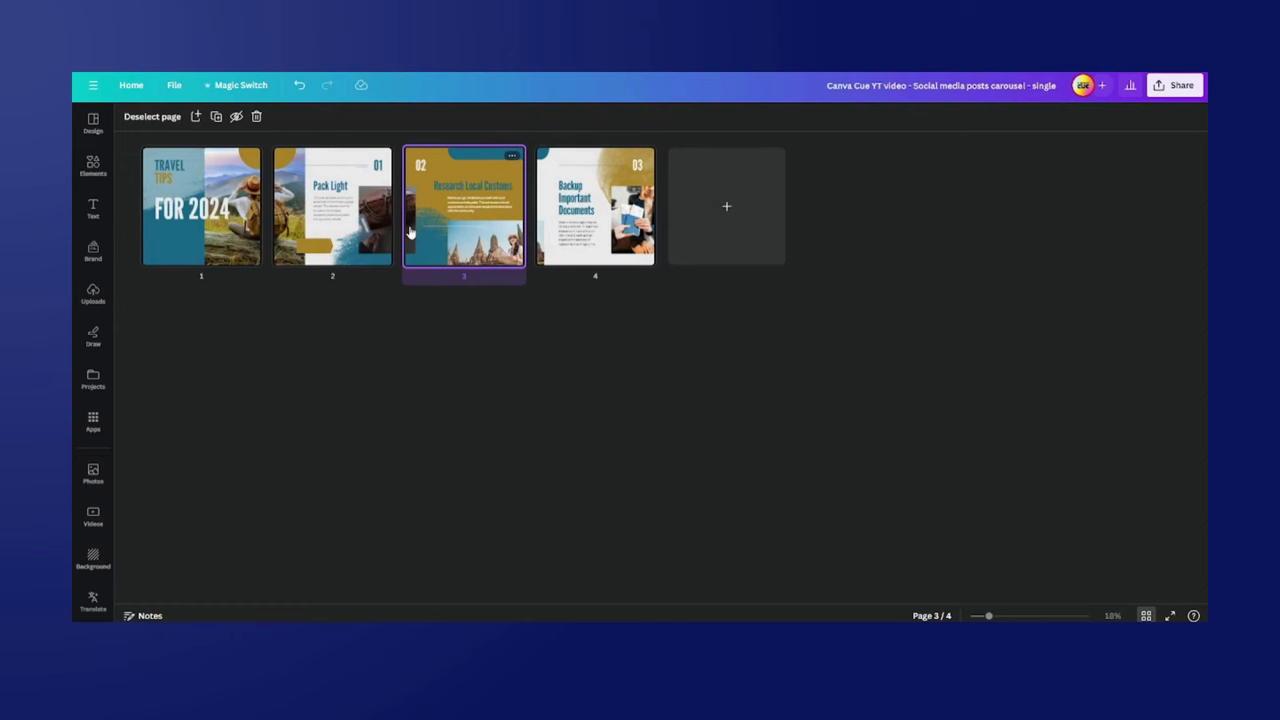
# Step: Deselect the page and reopen the single wide carousel page from the thumbnail view
pyautogui.moveTo(410, 227)
pyautogui.mouseDown()
pyautogui.moveTo(400, 212)
pyautogui.moveTo(410, 226)
pyautogui.mouseUp()
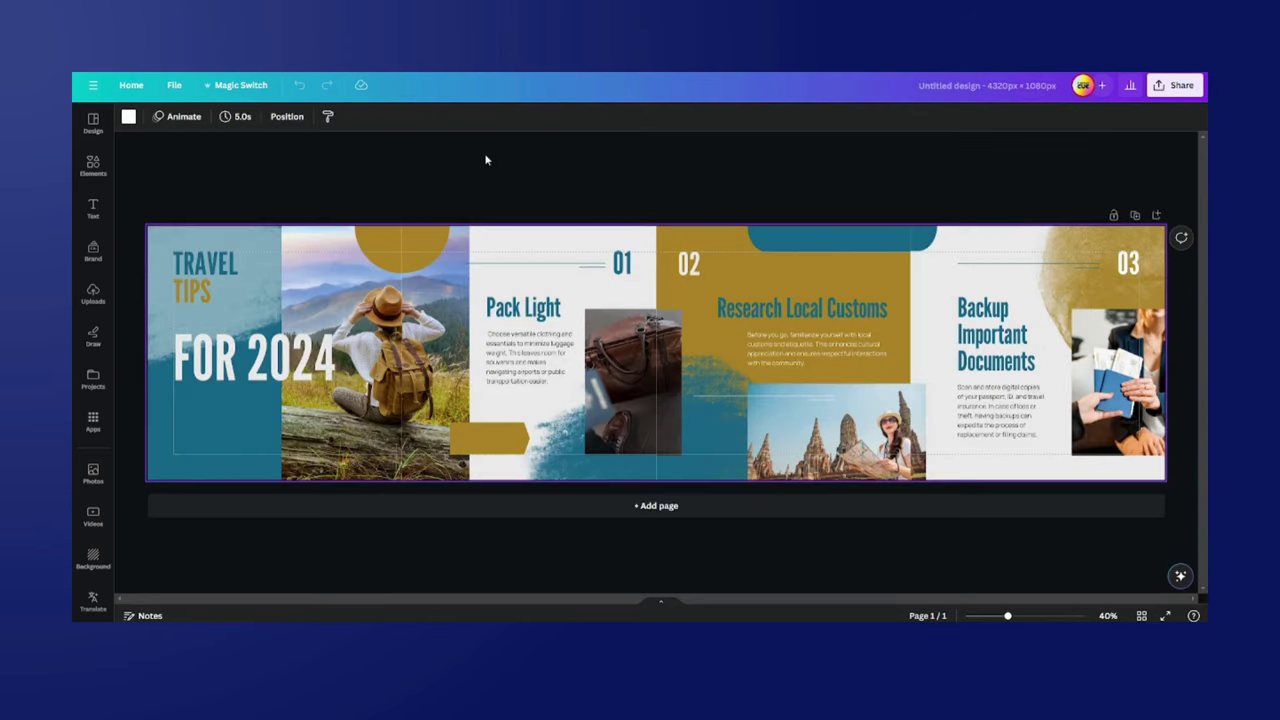
pyautogui.click(486, 160)
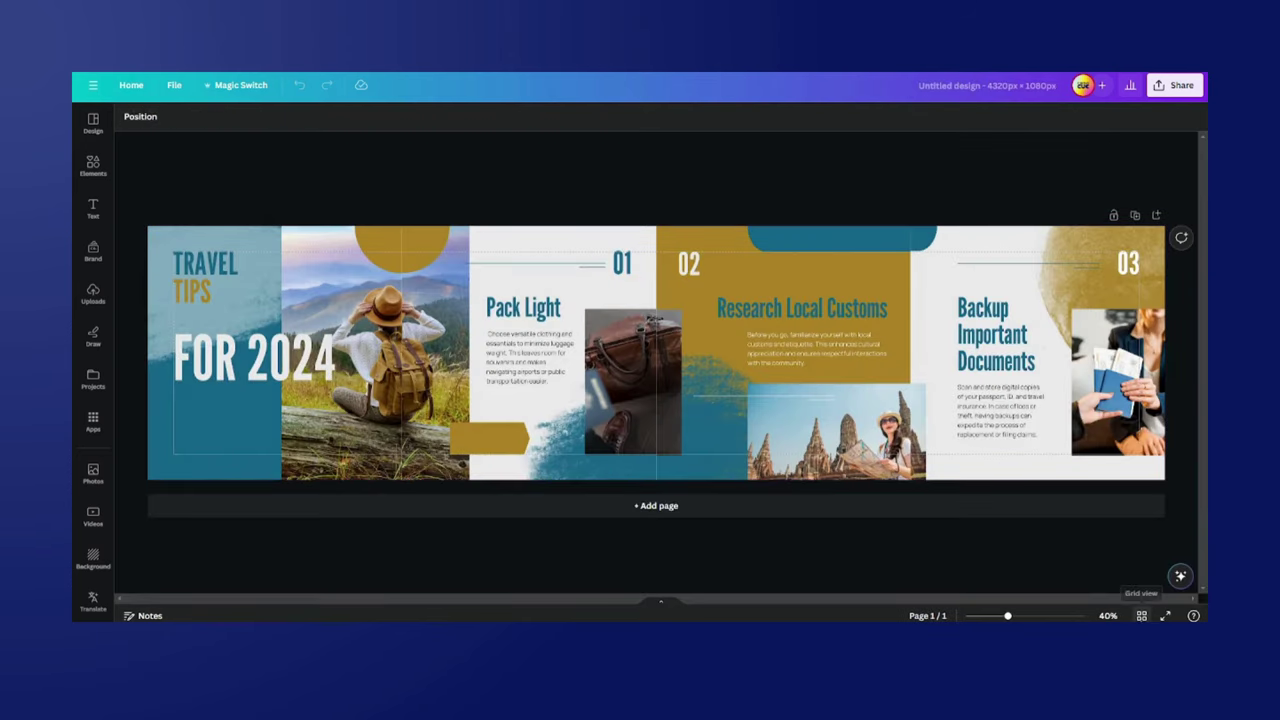
pyautogui.click(1141, 615)
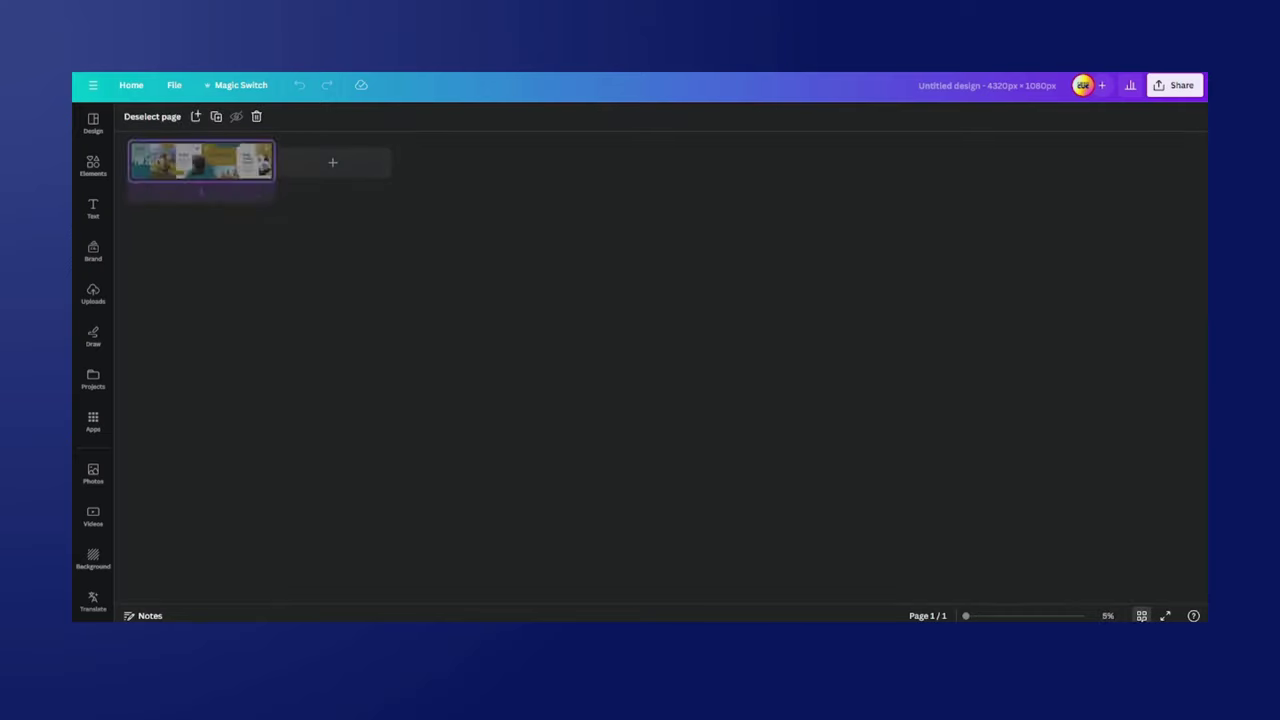
pyautogui.doubleClick(199, 168)
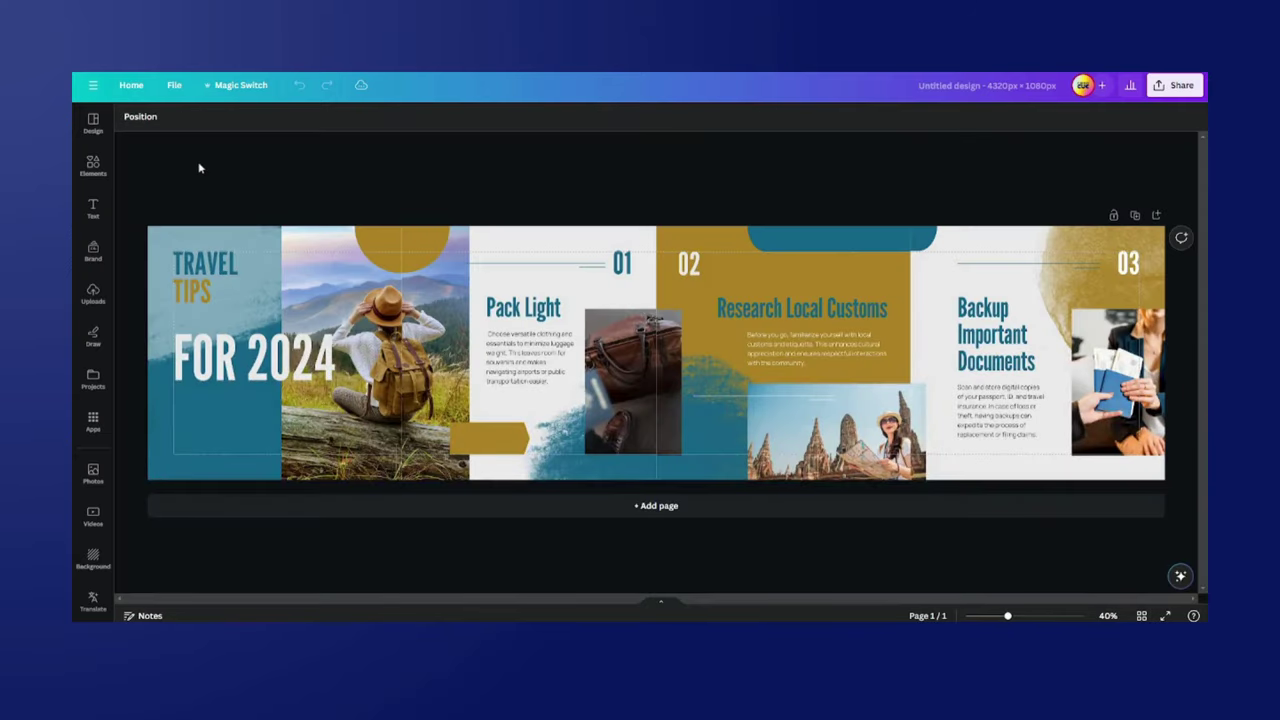
# Step: Present the carousel full screen, zoom in on the seams, then show rulers with Shift+R
pyautogui.click(1174, 88)
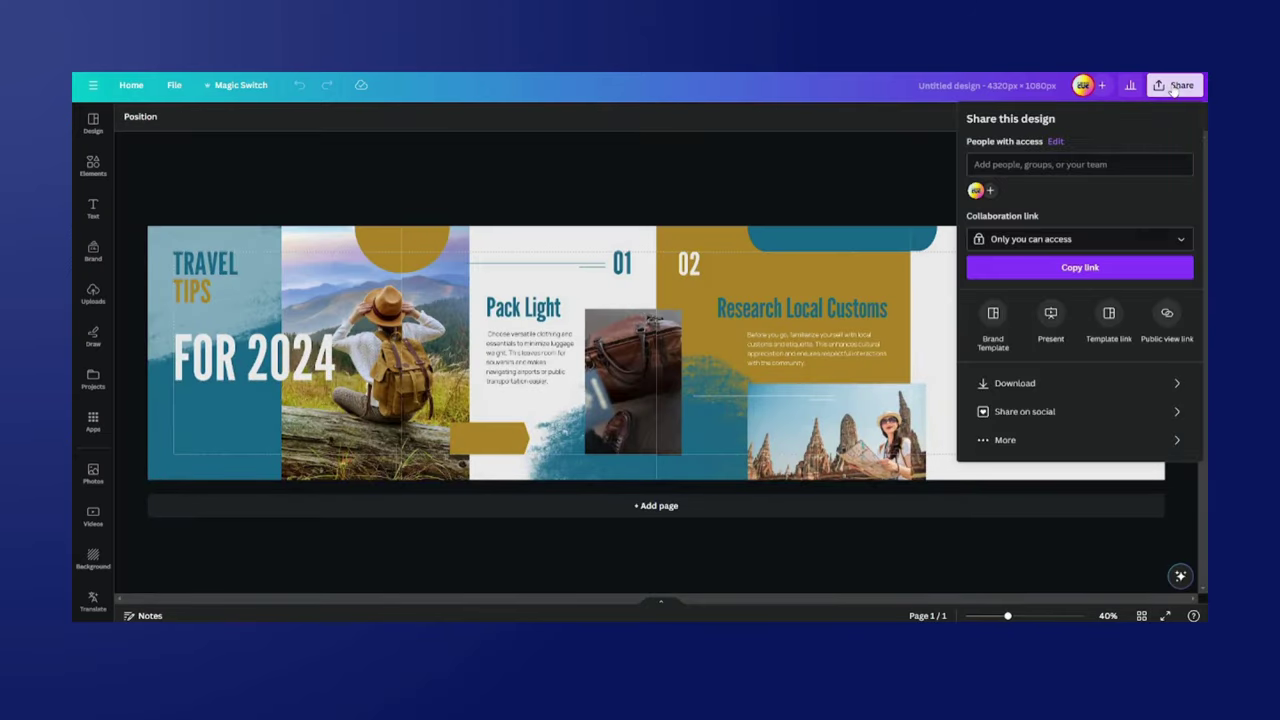
pyautogui.click(1049, 320)
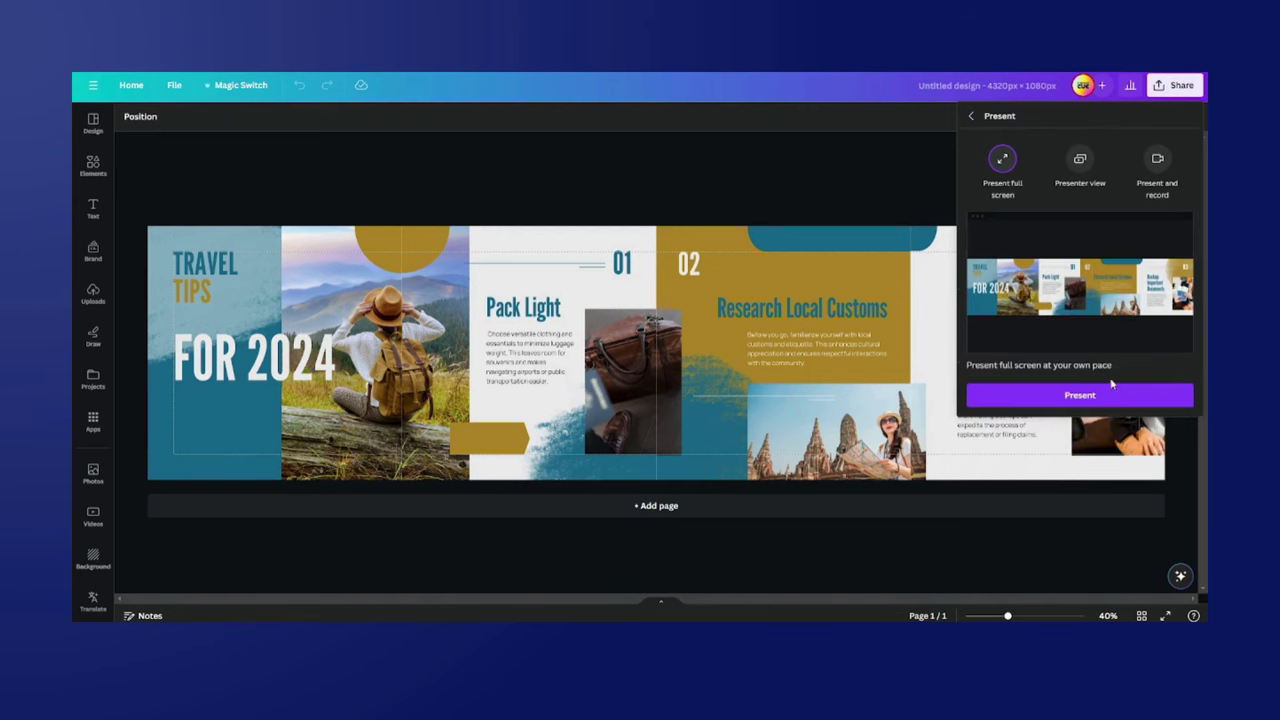
pyautogui.click(1122, 395)
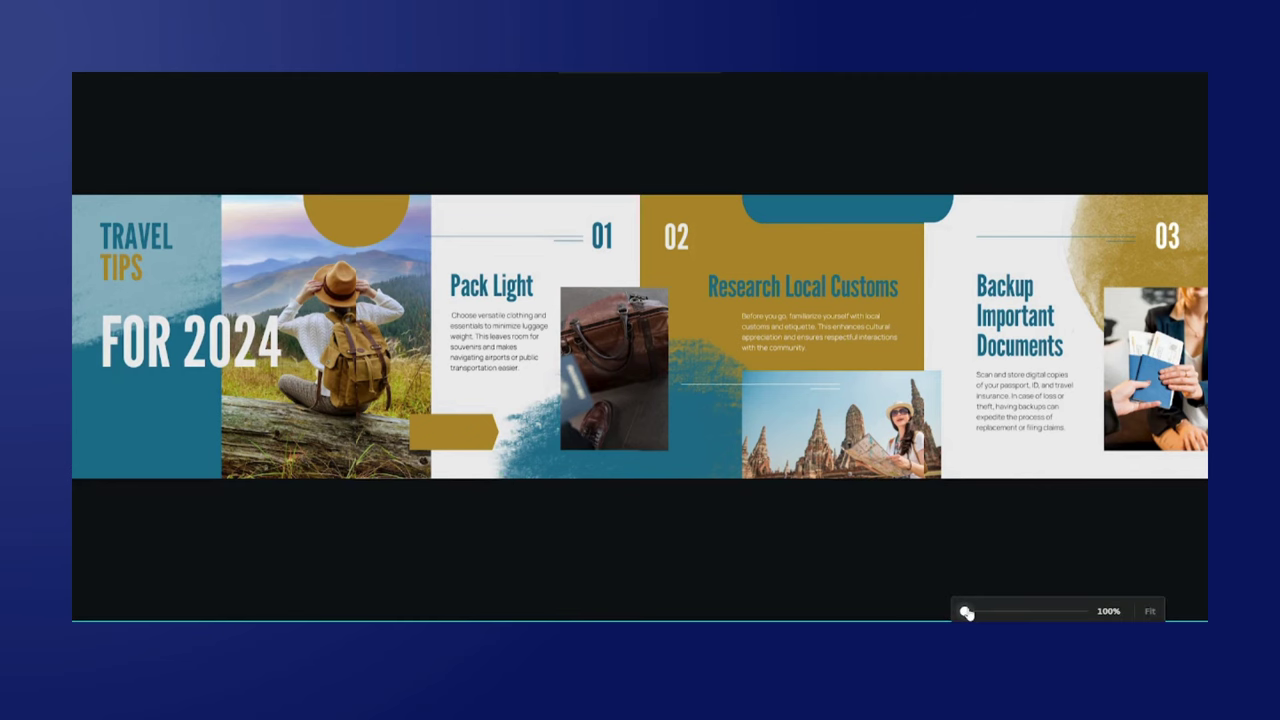
pyautogui.moveTo(966, 610); pyautogui.dragTo(990, 613)
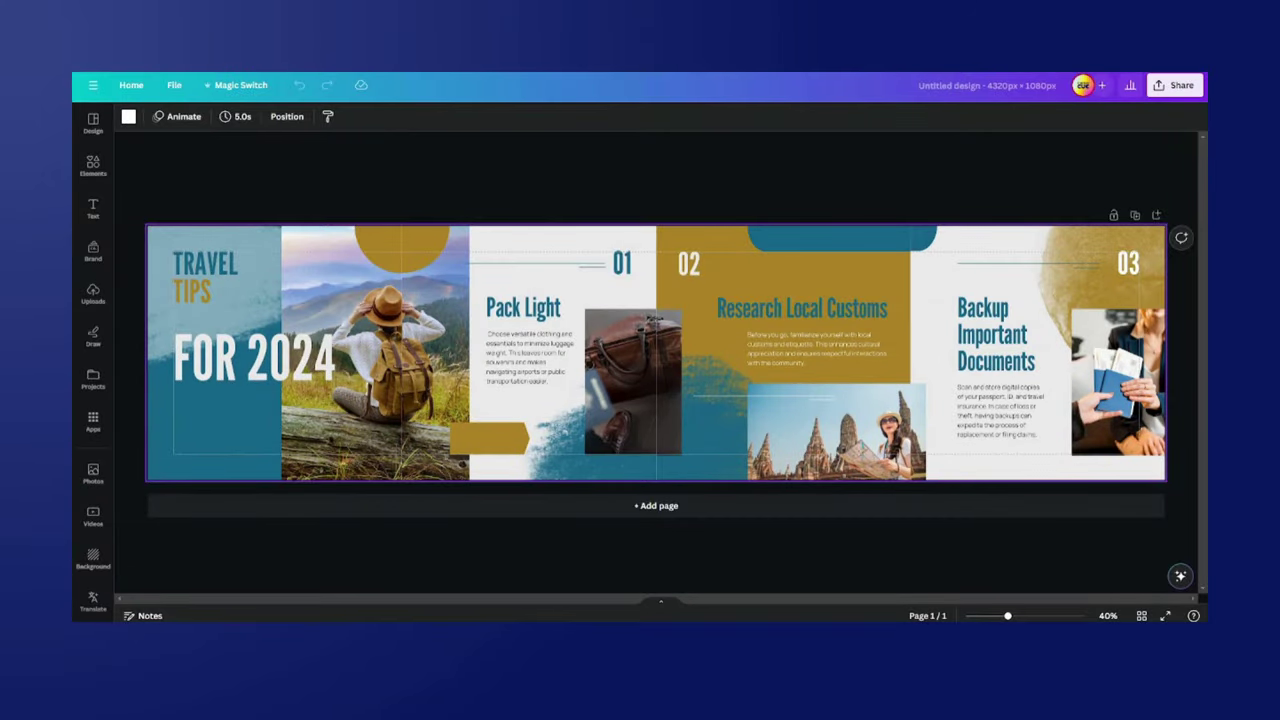
pyautogui.hotkey('shift', 'r')
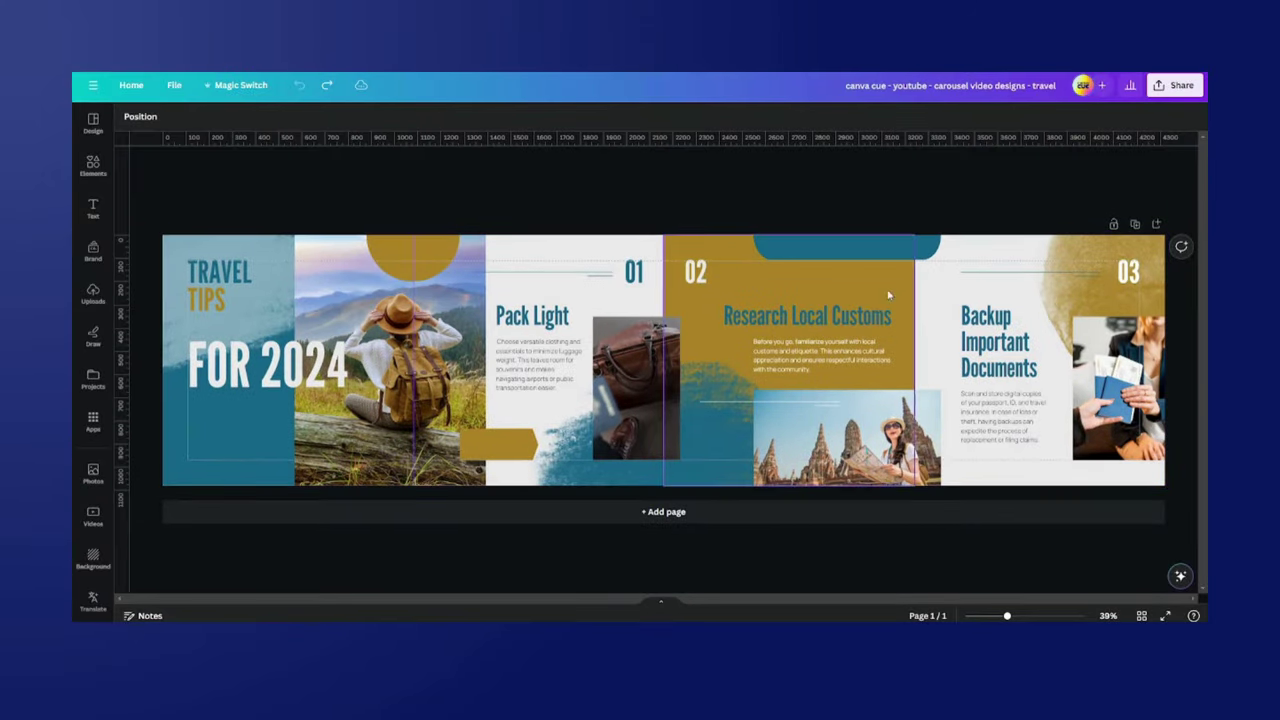
pyautogui.click(1141, 615)
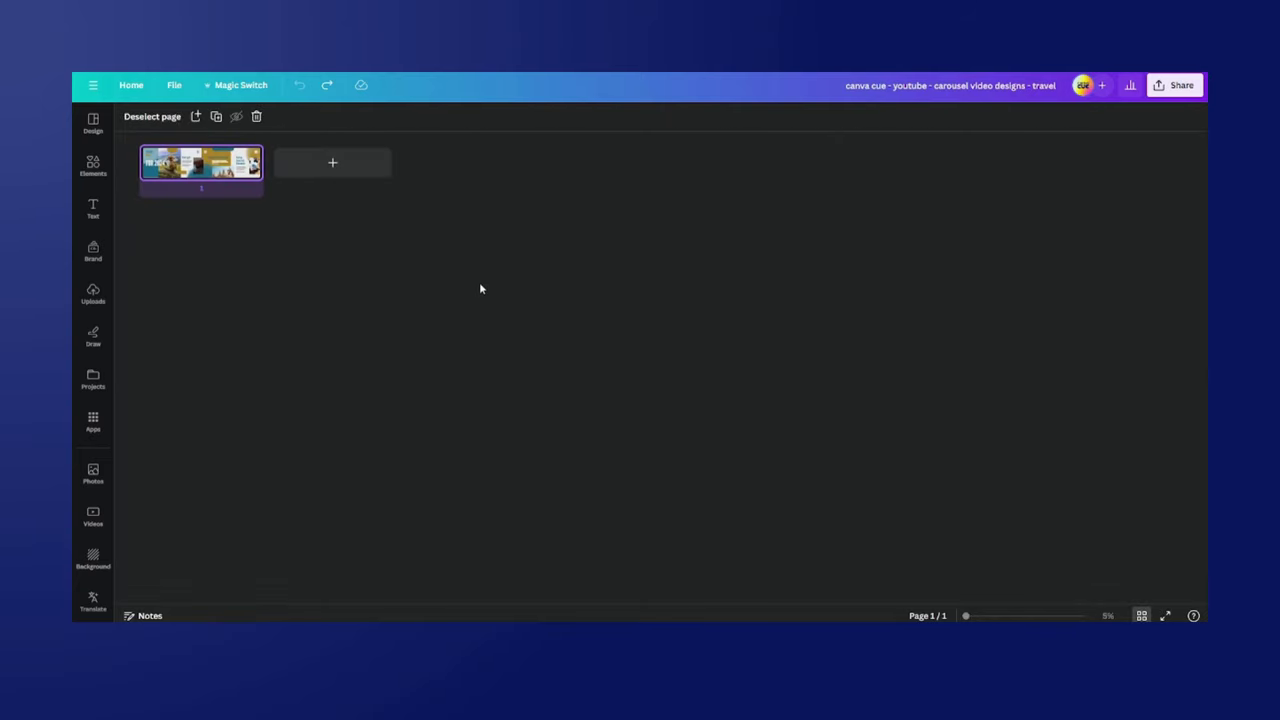
pyautogui.doubleClick(200, 166)
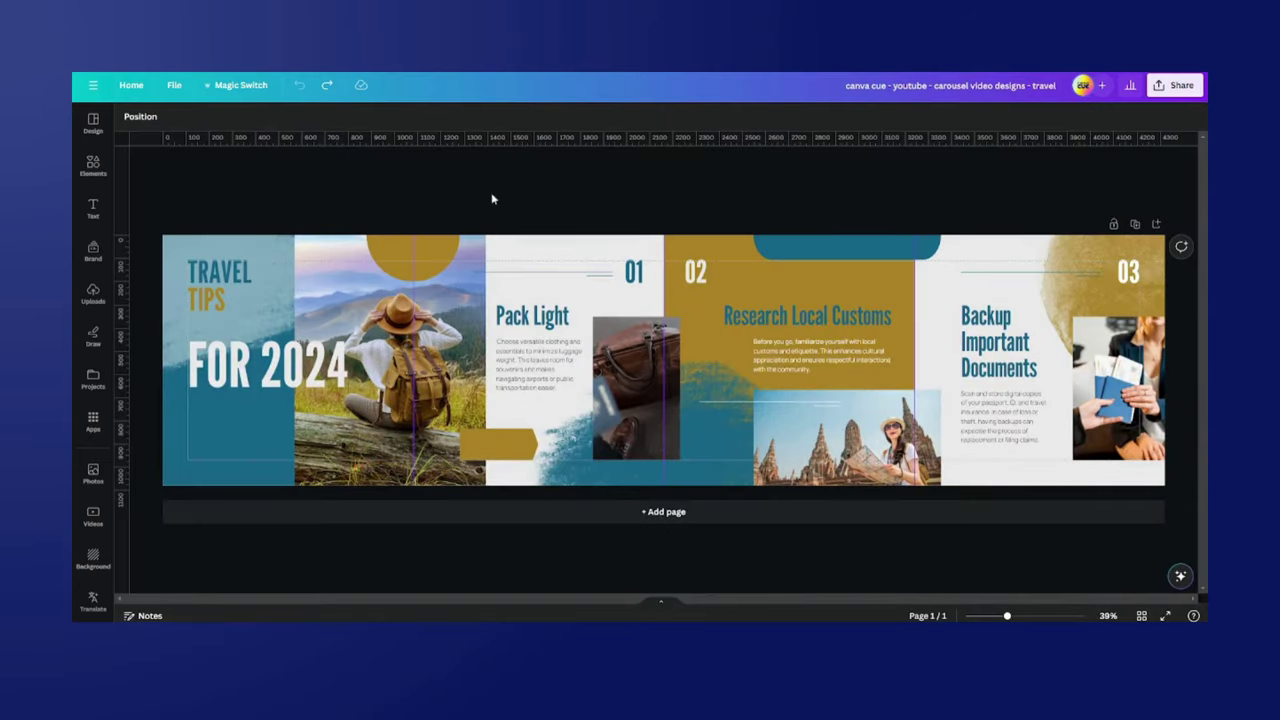
pyautogui.moveTo(447, 372)
pyautogui.mouseDown()
pyautogui.moveTo(433, 414)
pyautogui.moveTo(319, 371)
pyautogui.moveTo(463, 342)
pyautogui.moveTo(503, 417)
pyautogui.moveTo(501, 393)
pyautogui.moveTo(453, 370)
pyautogui.mouseUp()
pyautogui.scroll(5, 452, 372)
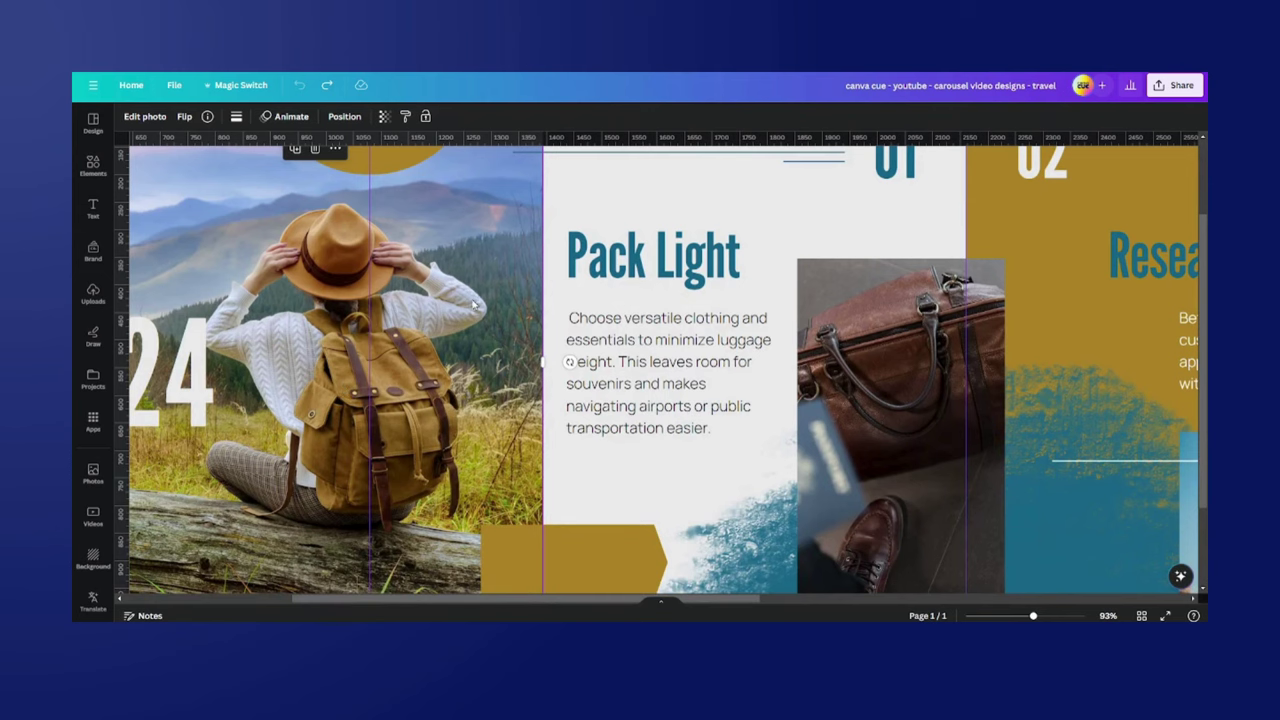
pyautogui.click(847, 355)
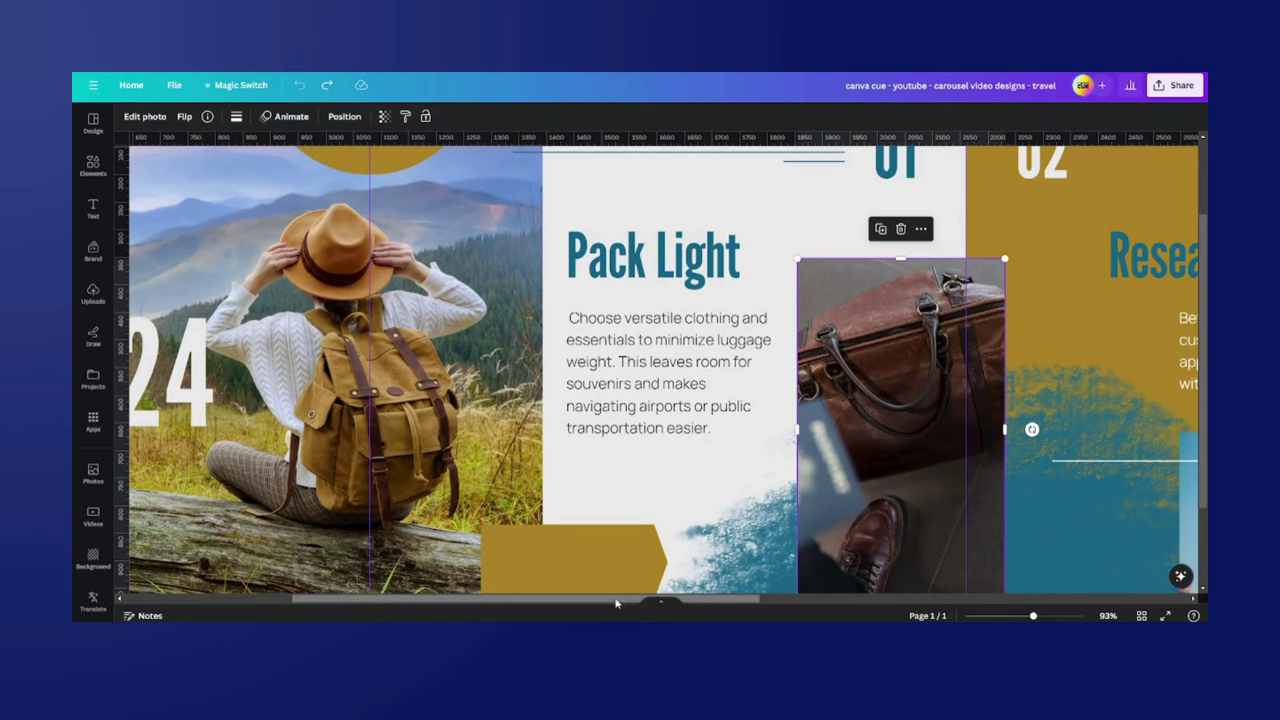
pyautogui.moveTo(637, 601); pyautogui.dragTo(505, 599)
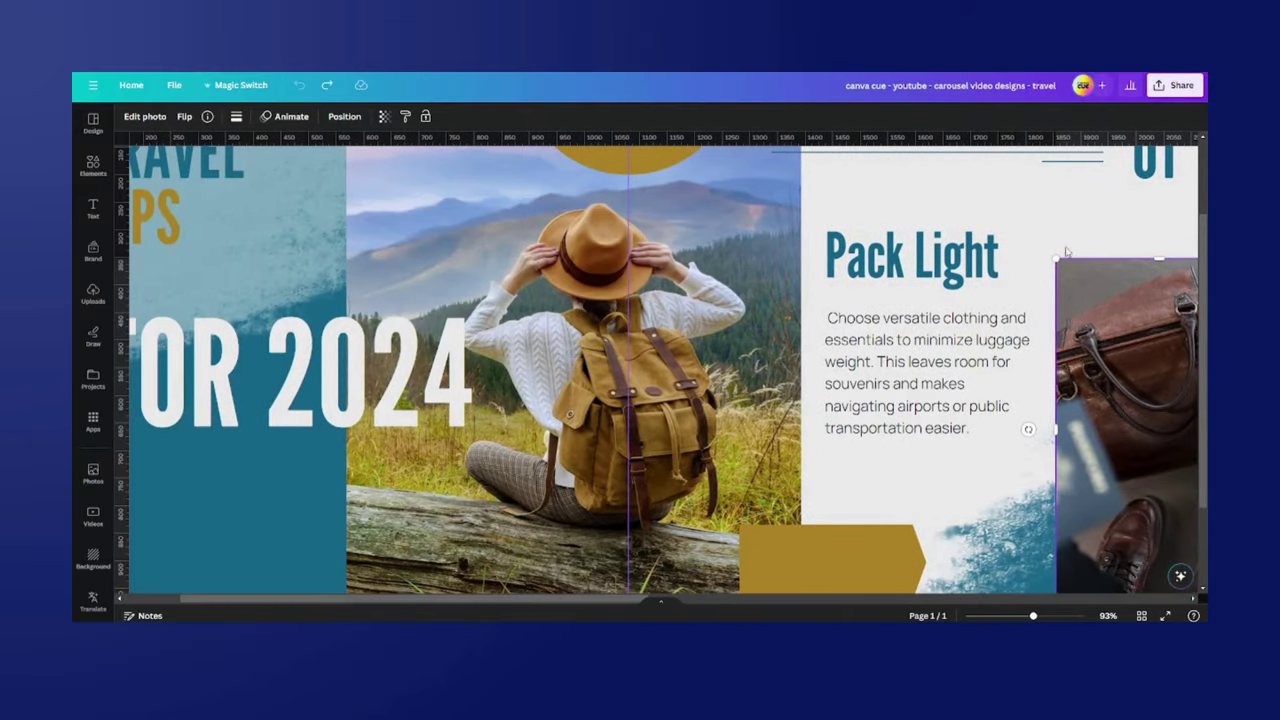
pyautogui.click(1176, 85)
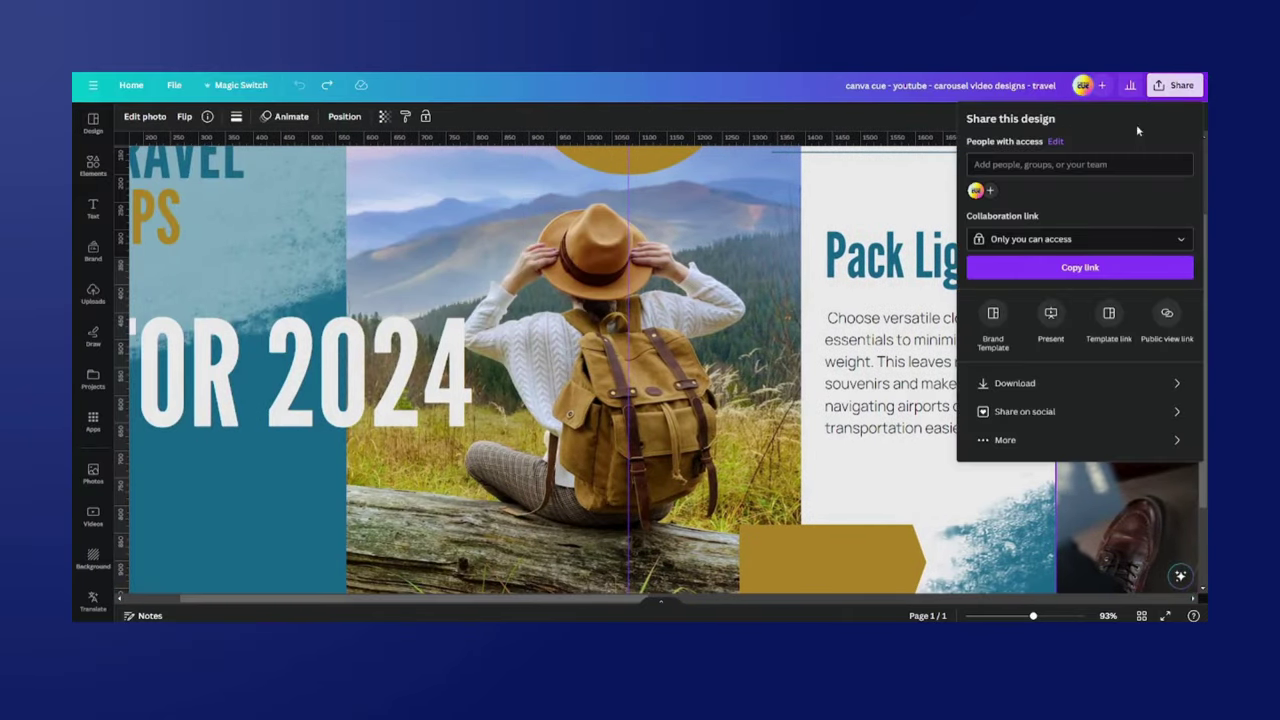
pyautogui.click(1047, 319)
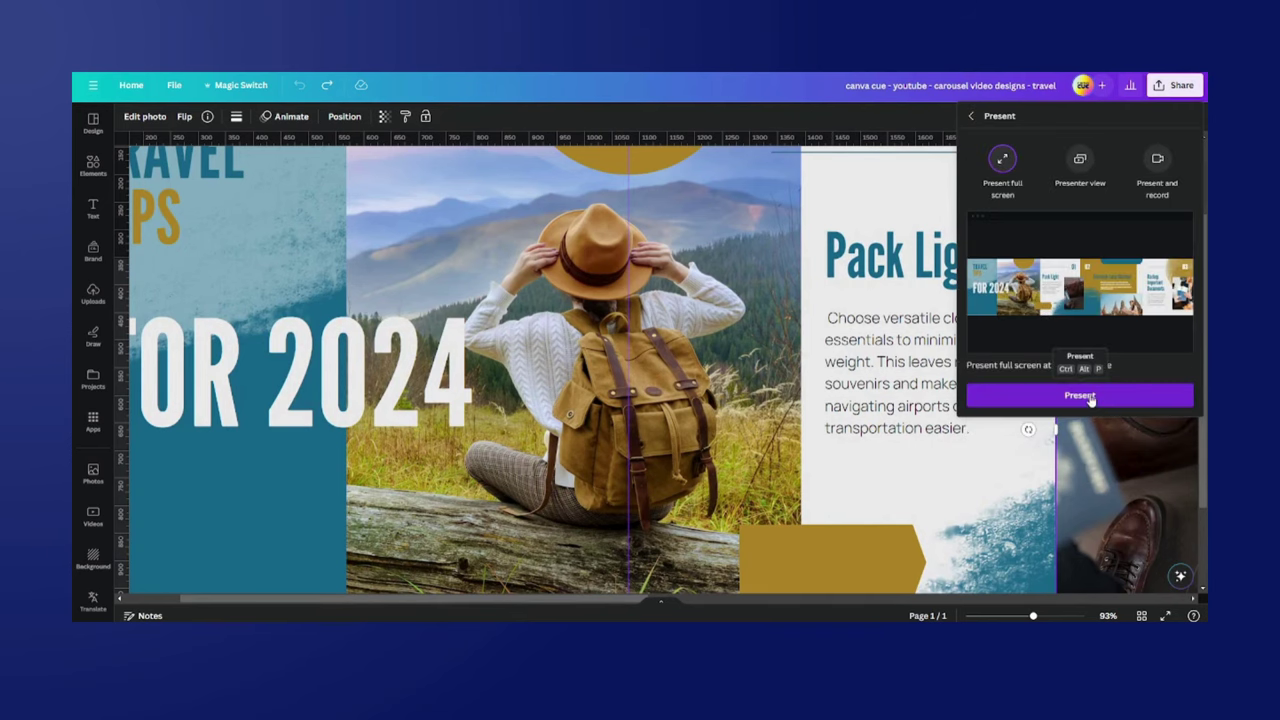
pyautogui.click(1090, 399)
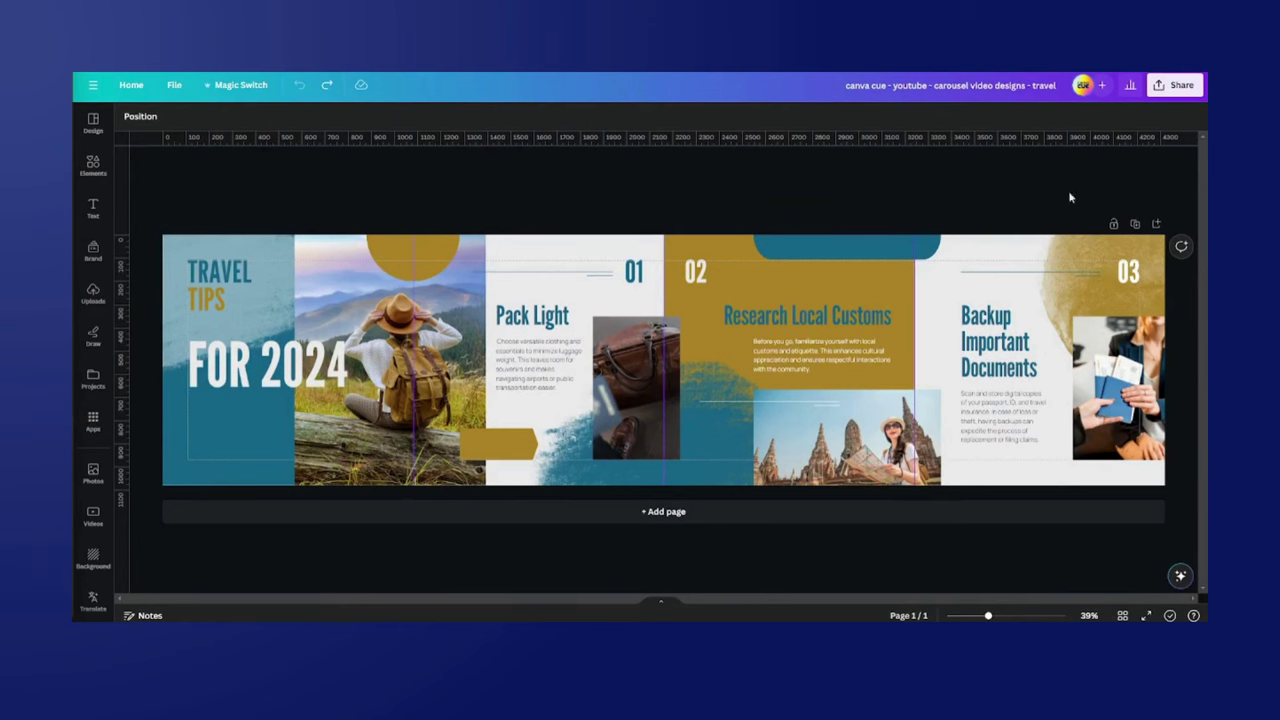
# Step: Set the Canva download to JPG with the quality slider raised to 98
pyautogui.click(1183, 87)
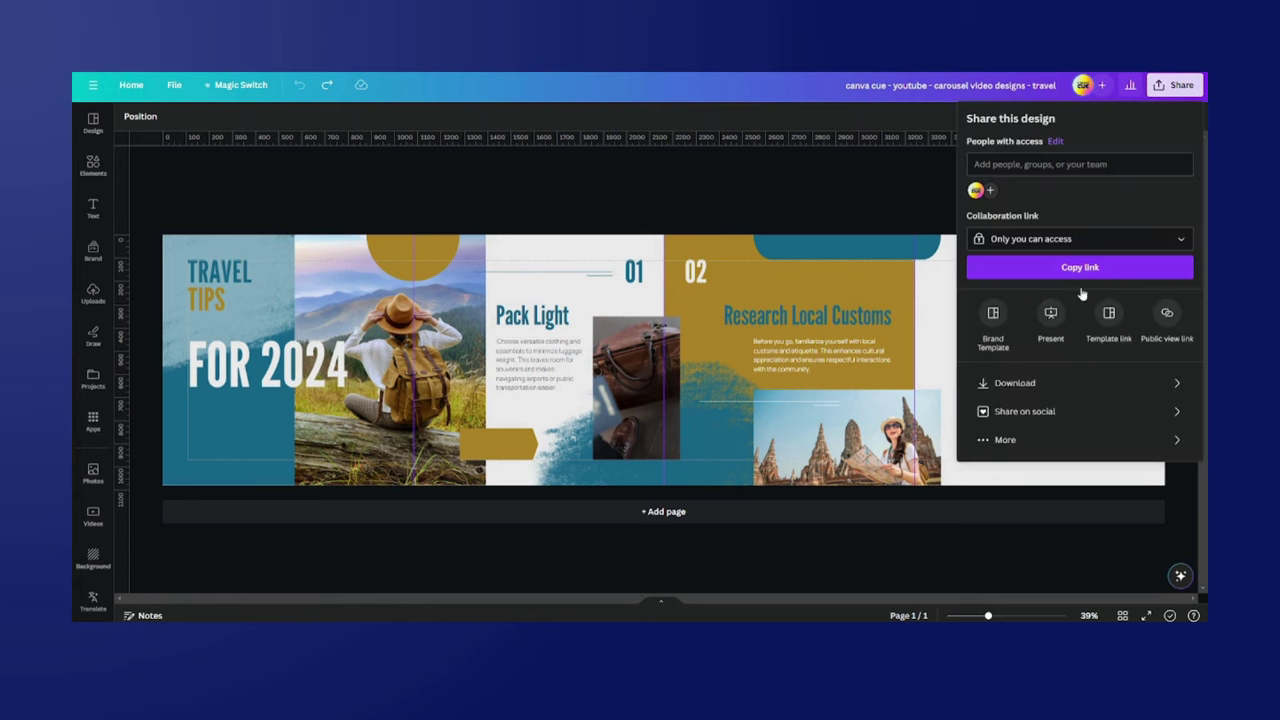
pyautogui.click(1041, 386)
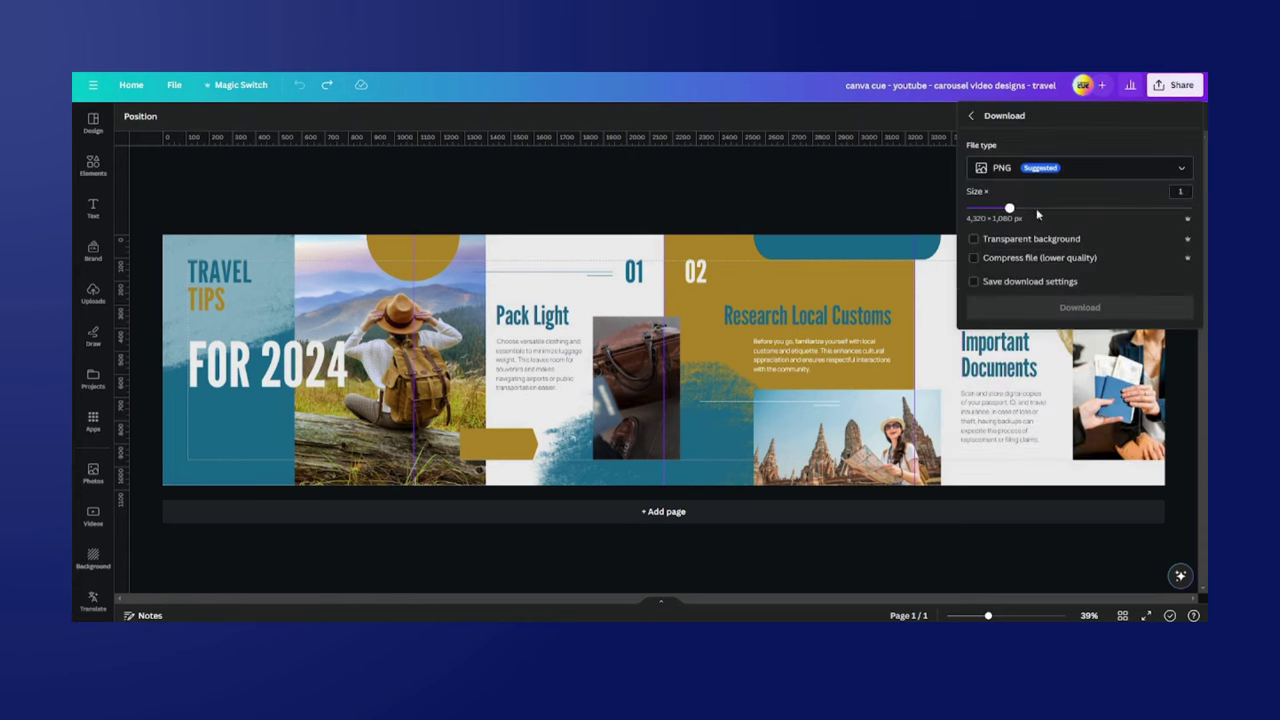
pyautogui.click(1040, 172)
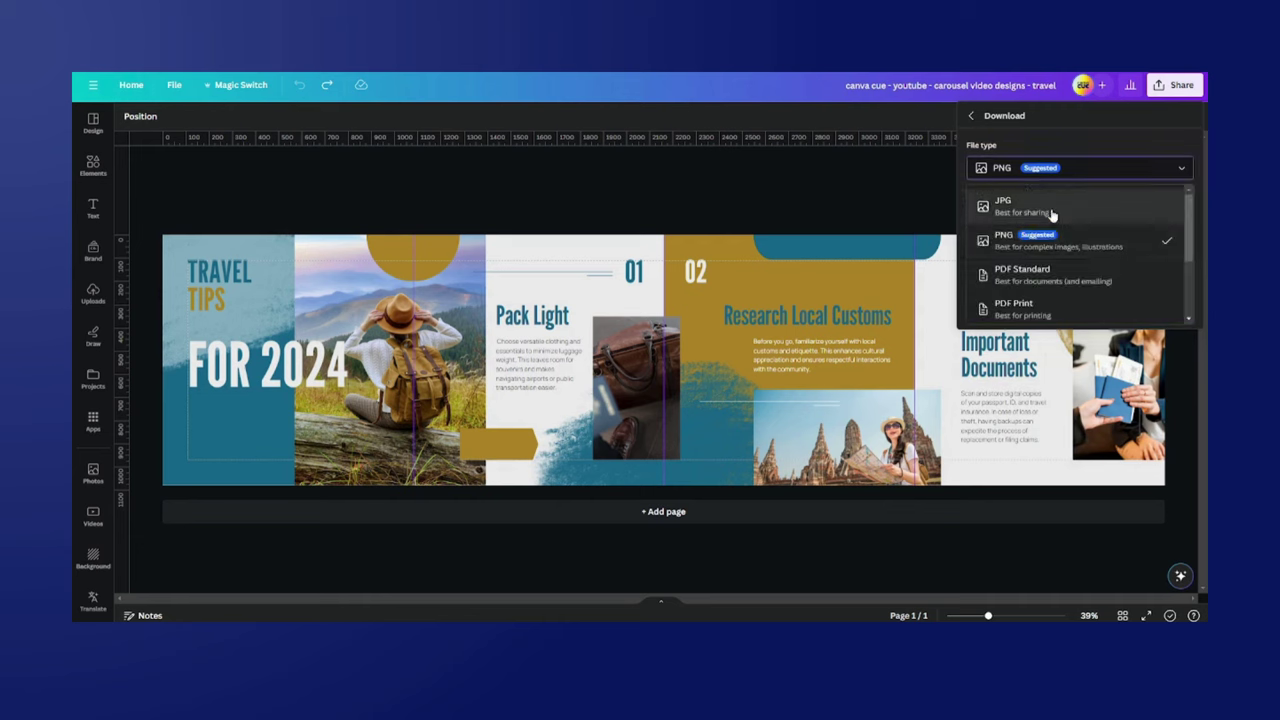
pyautogui.click(1020, 207)
pyautogui.moveTo(1147, 253); pyautogui.dragTo(1193, 253)
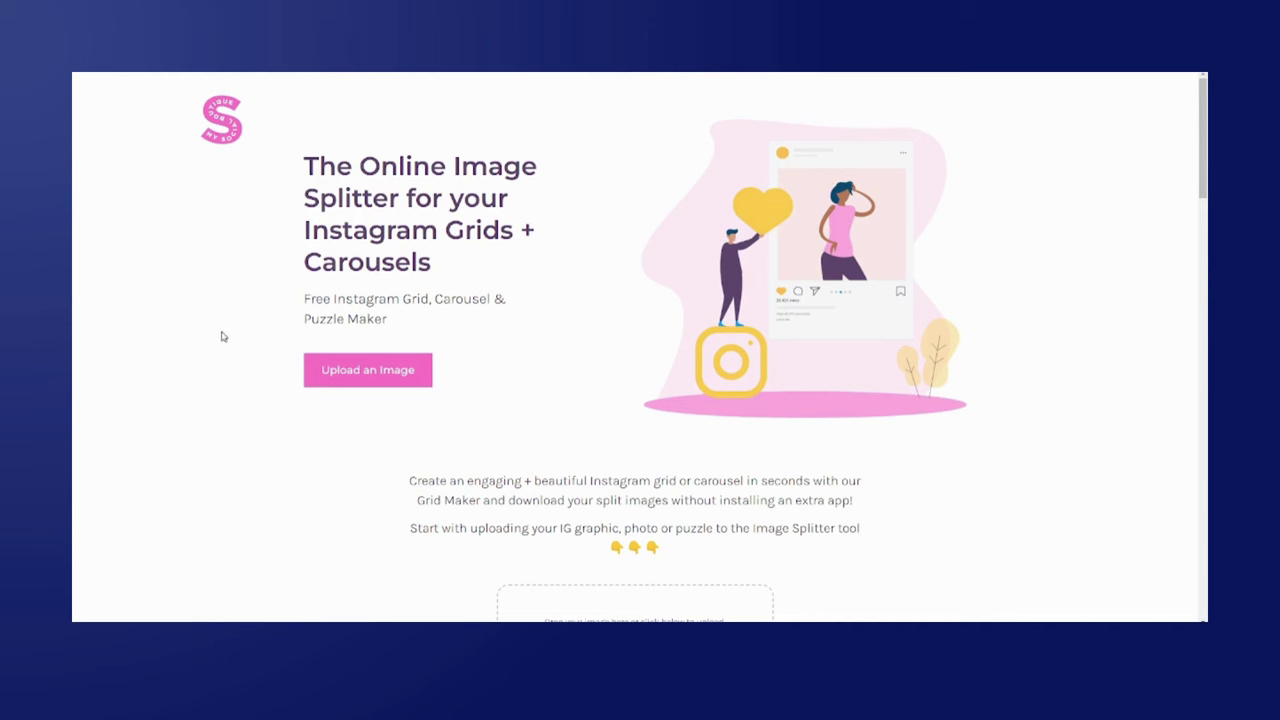
# Step: Upload the exported travel carousel JPG into the Image Splitter
pyautogui.click(356, 377)
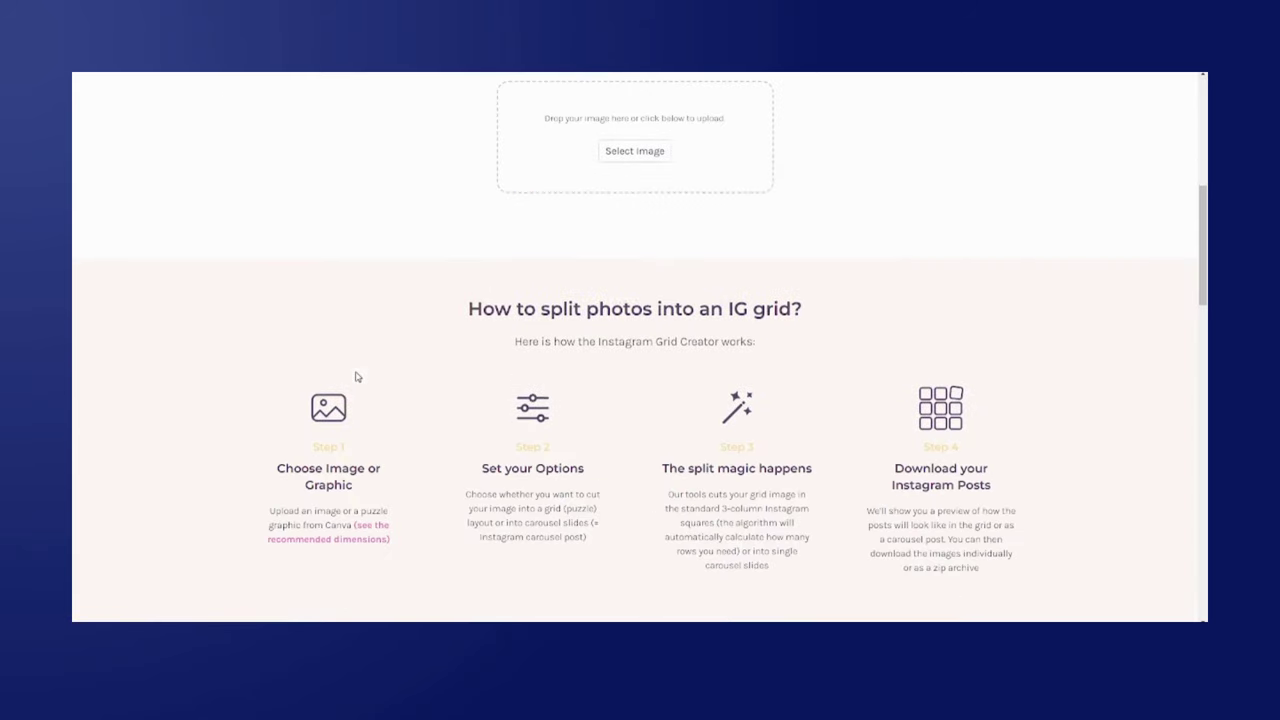
pyautogui.click(625, 153)
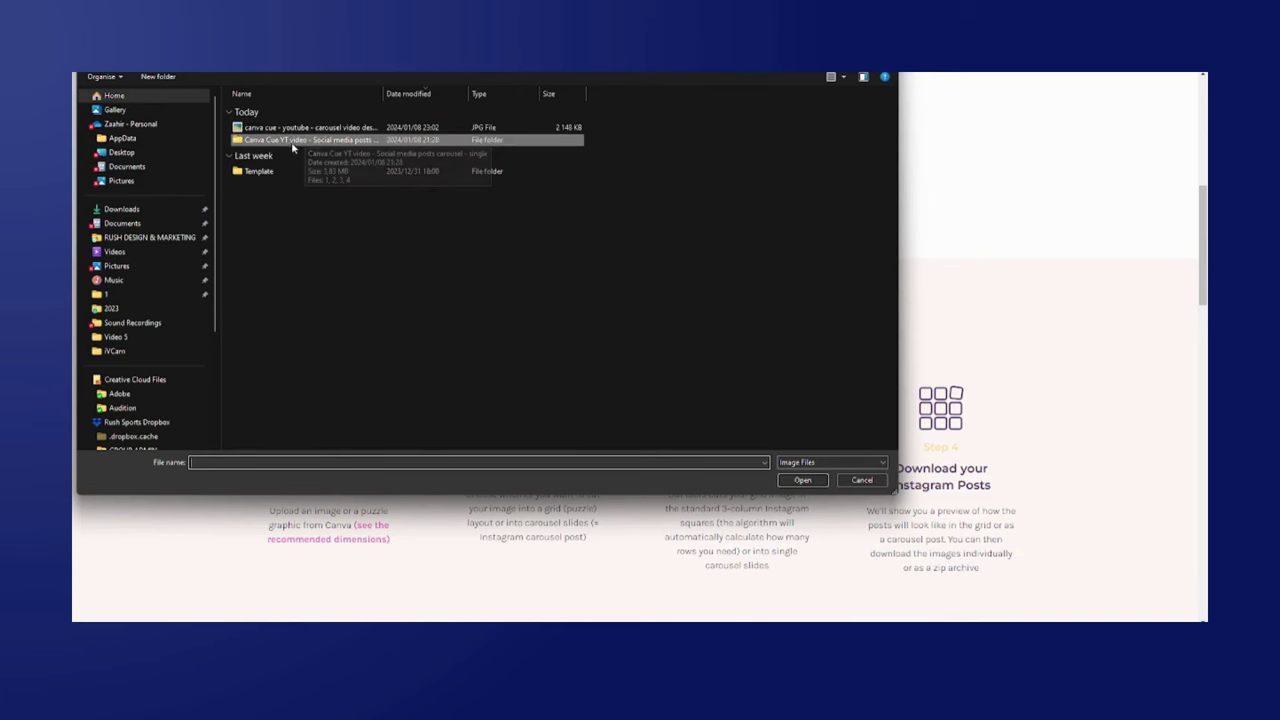
pyautogui.click(350, 128)
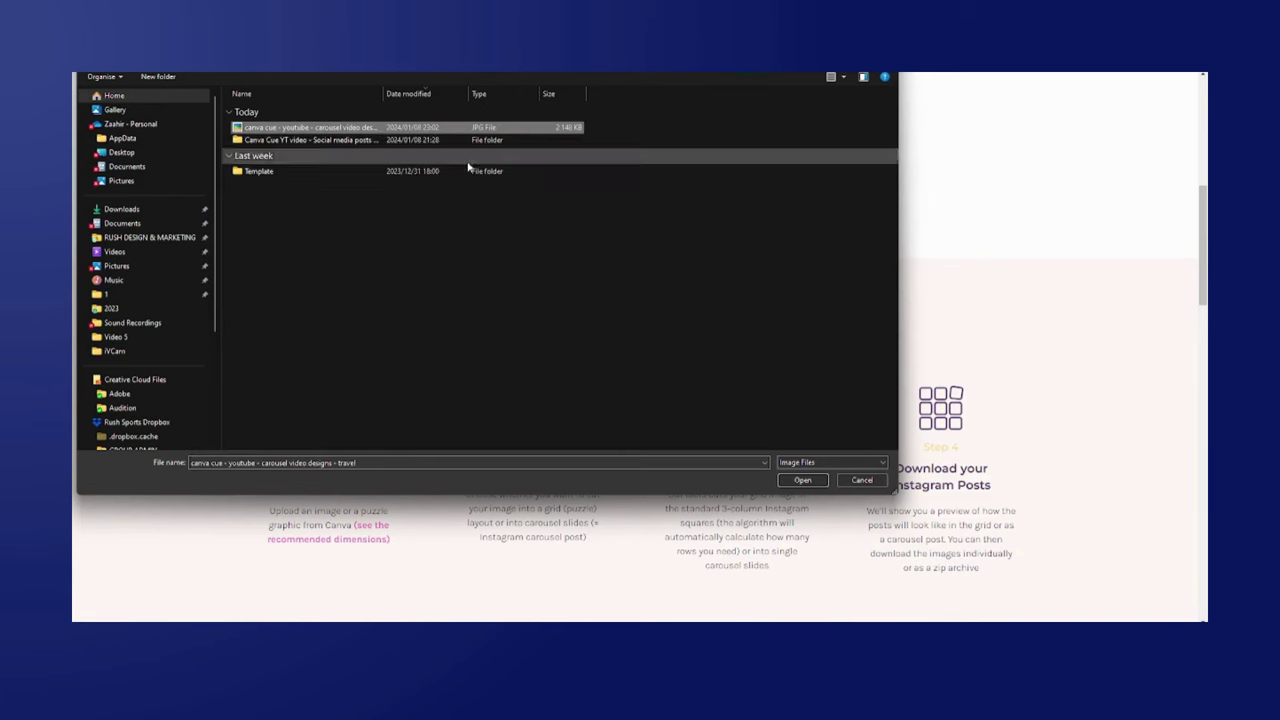
pyautogui.click(784, 482)
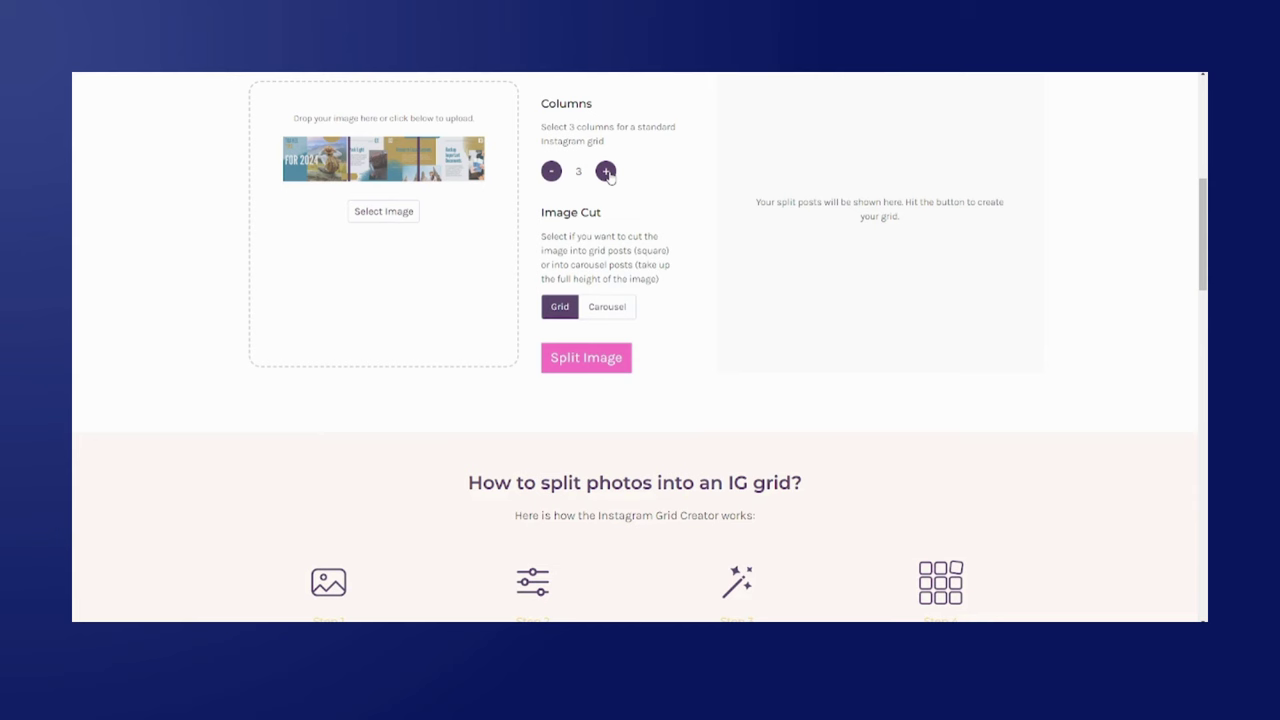
# Step: Try different column counts and switch between the Carousel and Grid cut options
pyautogui.click(606, 172)
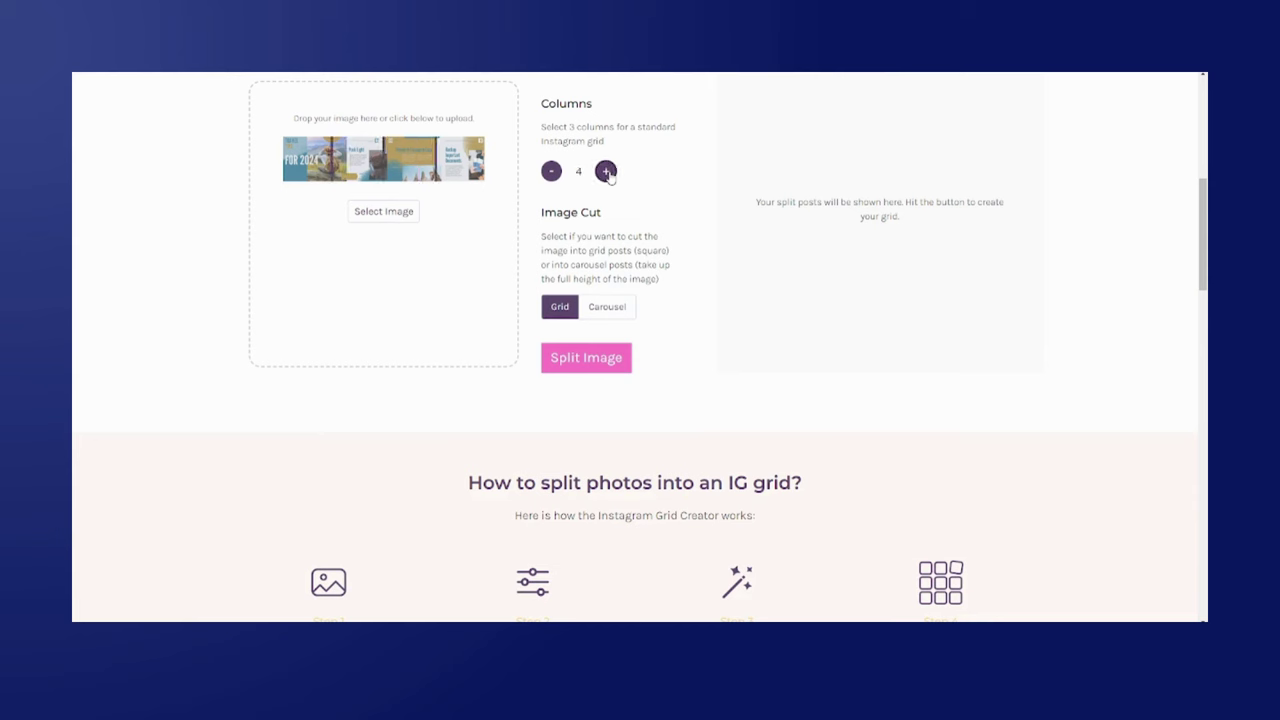
pyautogui.click(595, 311)
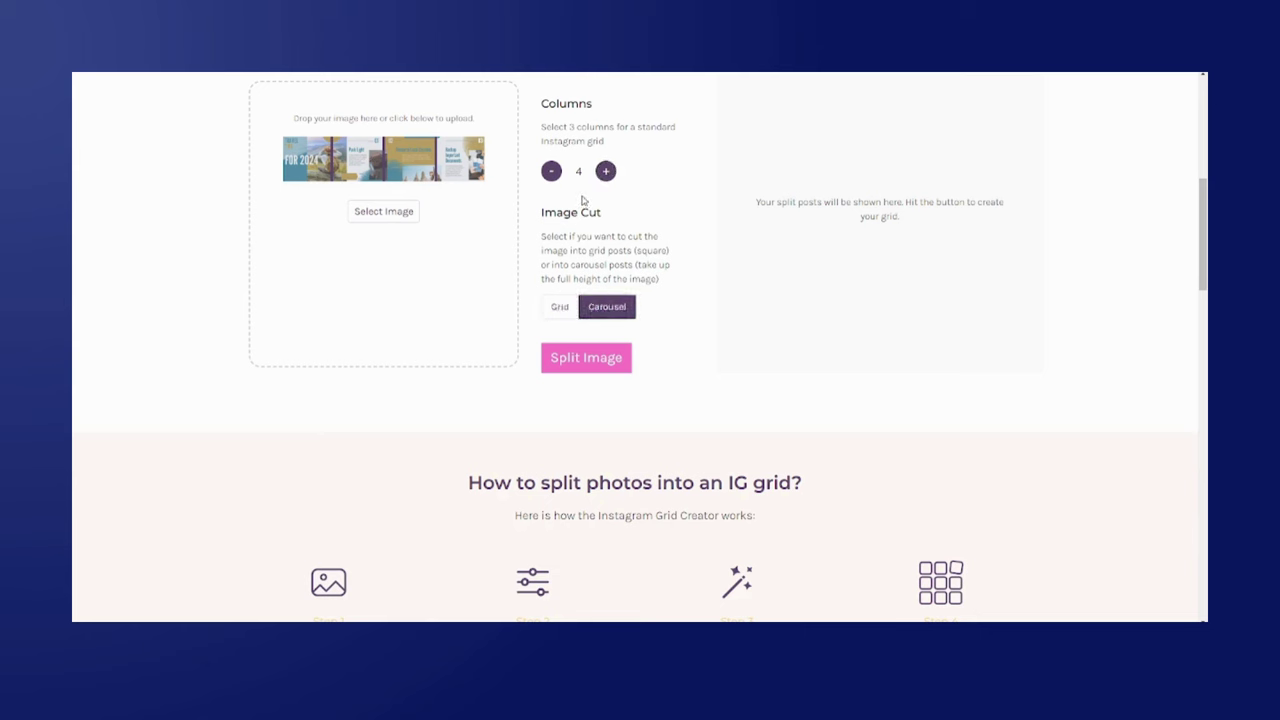
pyautogui.click(605, 172)
pyautogui.click(605, 172)
pyautogui.click(605, 172)
pyautogui.click(551, 172)
pyautogui.click(551, 172)
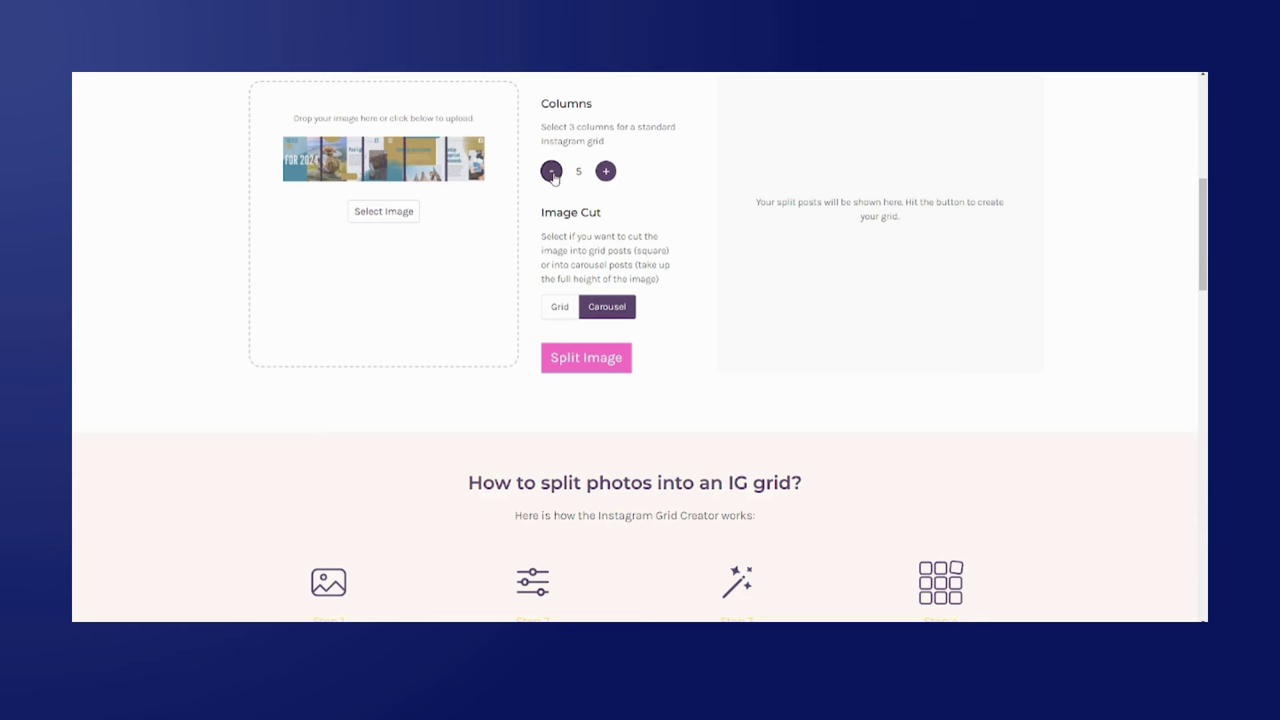
pyautogui.click(551, 172)
pyautogui.click(557, 306)
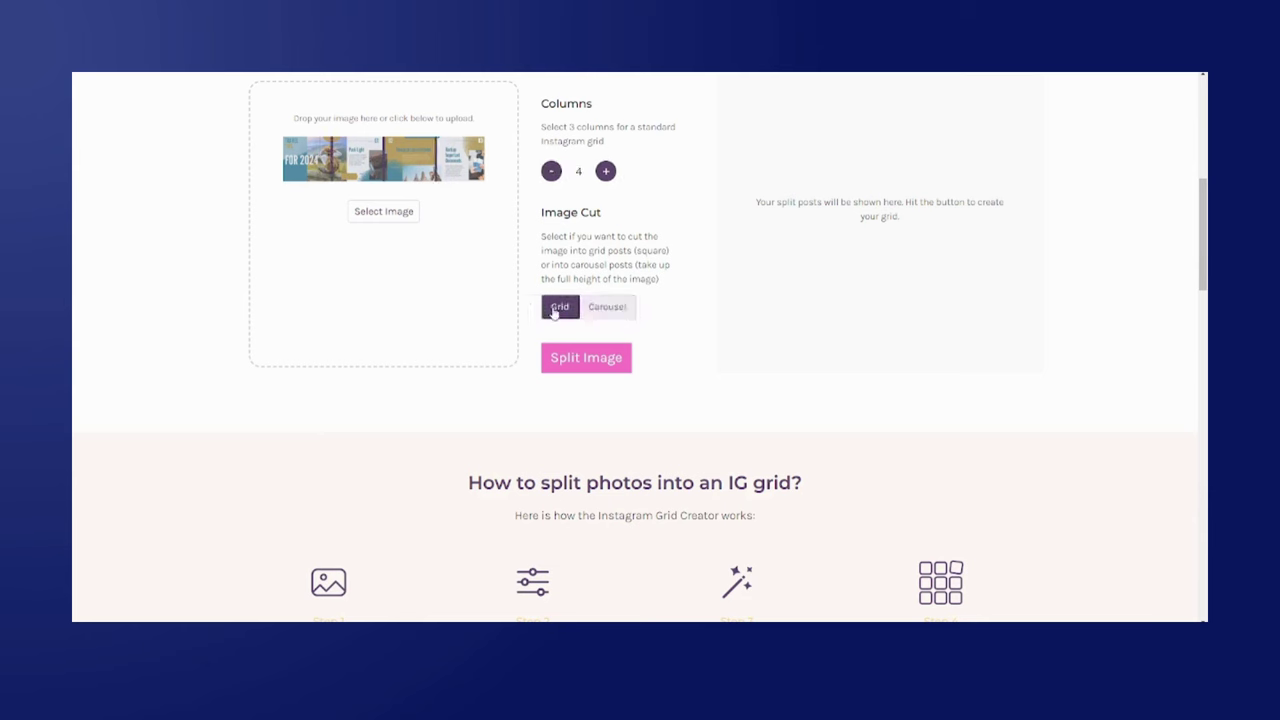
# Step: Settle on 4 columns with the Carousel cut and split the image
pyautogui.click(606, 172)
pyautogui.click(606, 172)
pyautogui.click(606, 172)
pyautogui.click(606, 172)
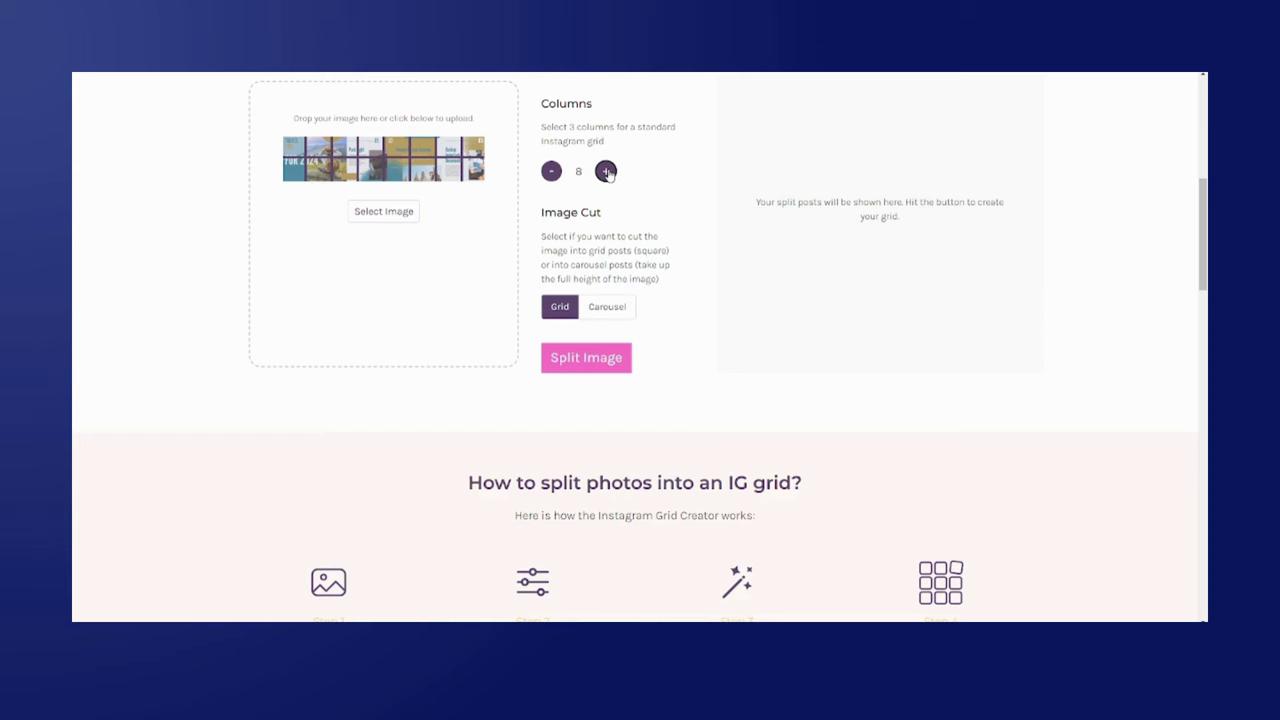
pyautogui.click(551, 172)
pyautogui.click(551, 172)
pyautogui.click(551, 172)
pyautogui.click(551, 172)
pyautogui.click(602, 307)
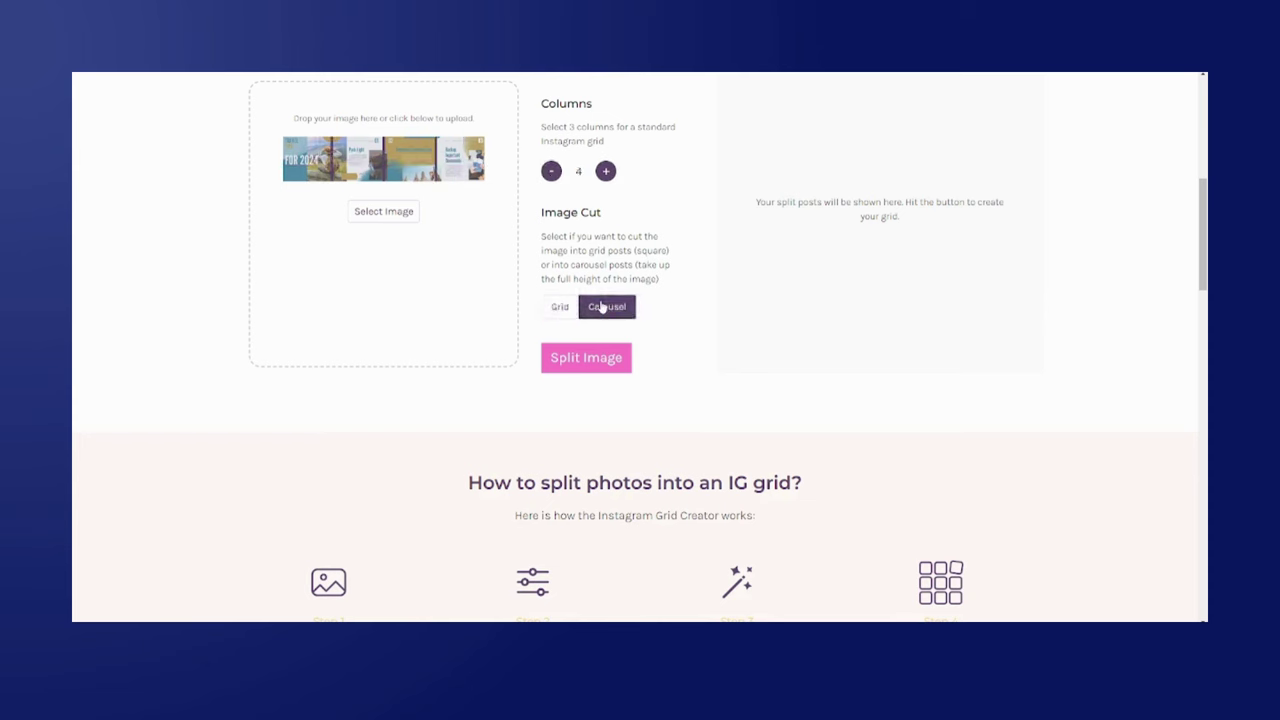
pyautogui.click(598, 367)
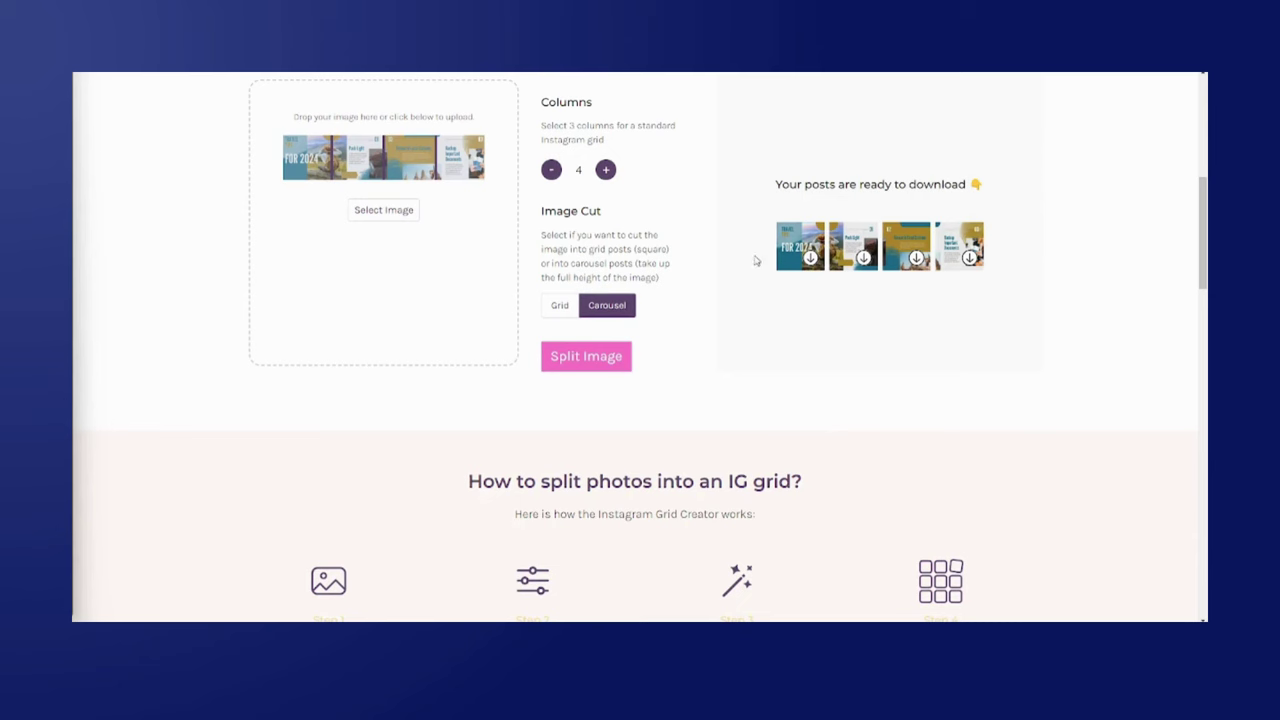
# Step: Download each of the four split slide images from their thumbnails
pyautogui.click(810, 258)
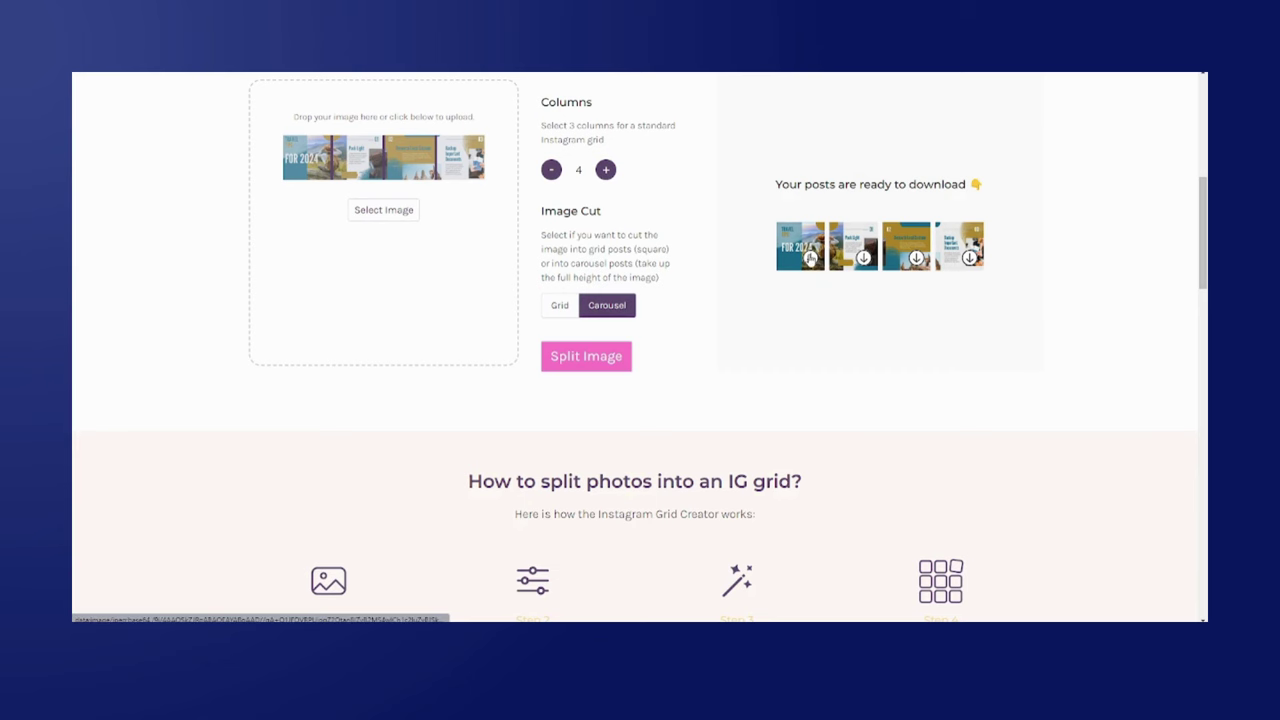
pyautogui.click(916, 258)
pyautogui.click(968, 259)
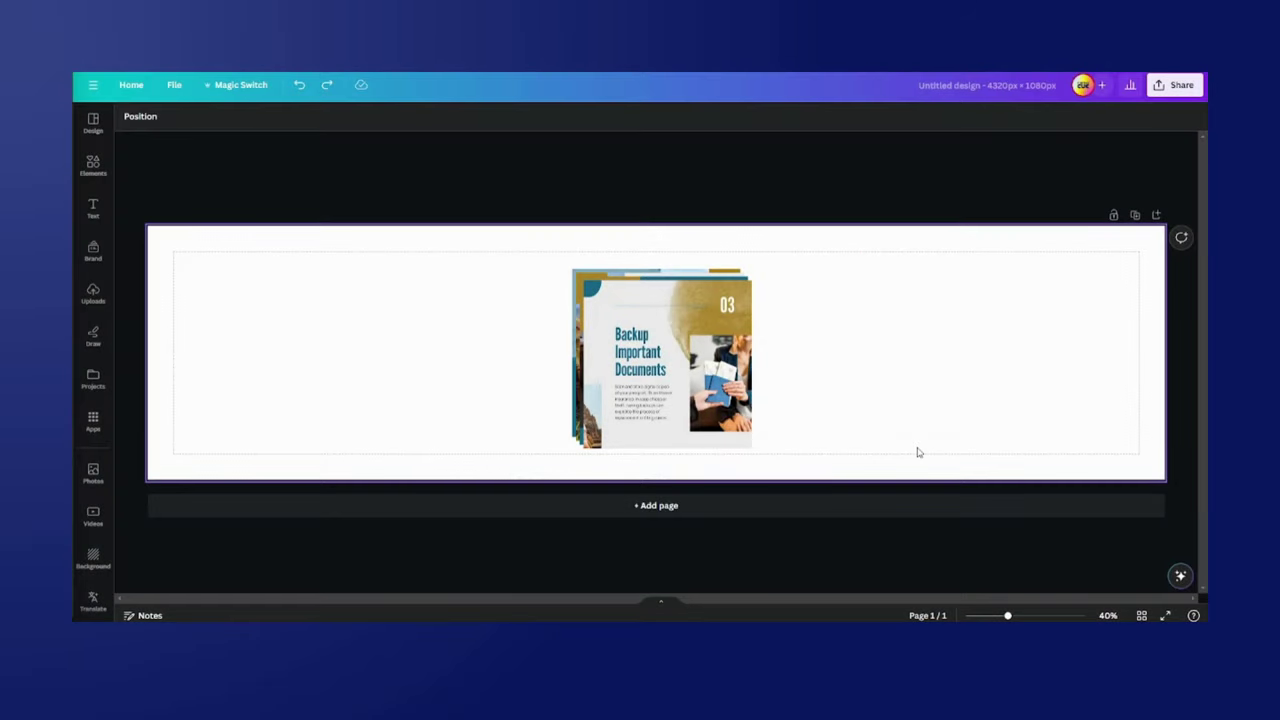
# Step: Place the Travel Tips and Pack Light slides at the left, each enlarged to full canvas height
pyautogui.moveTo(839, 300); pyautogui.dragTo(746, 379)
pyautogui.click(638, 361)
pyautogui.moveTo(637, 360); pyautogui.dragTo(224, 330)
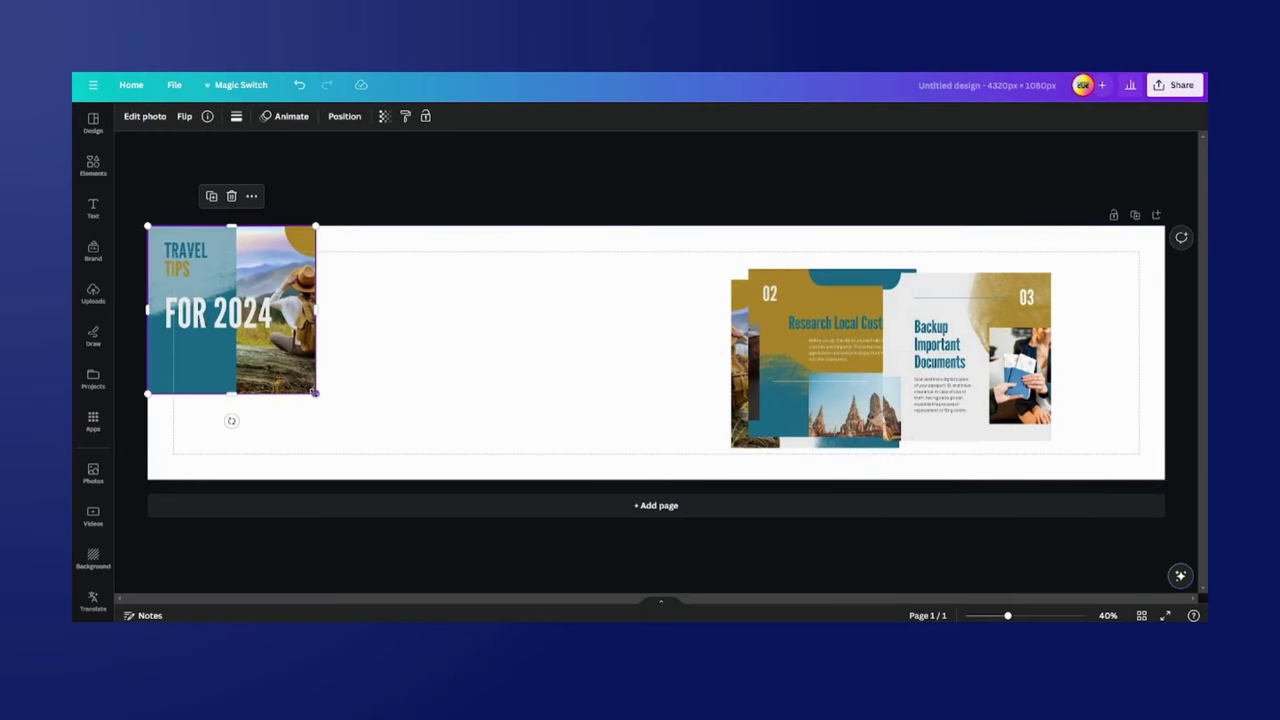
pyautogui.moveTo(314, 392); pyautogui.dragTo(402, 480)
pyautogui.moveTo(785, 355); pyautogui.dragTo(478, 311)
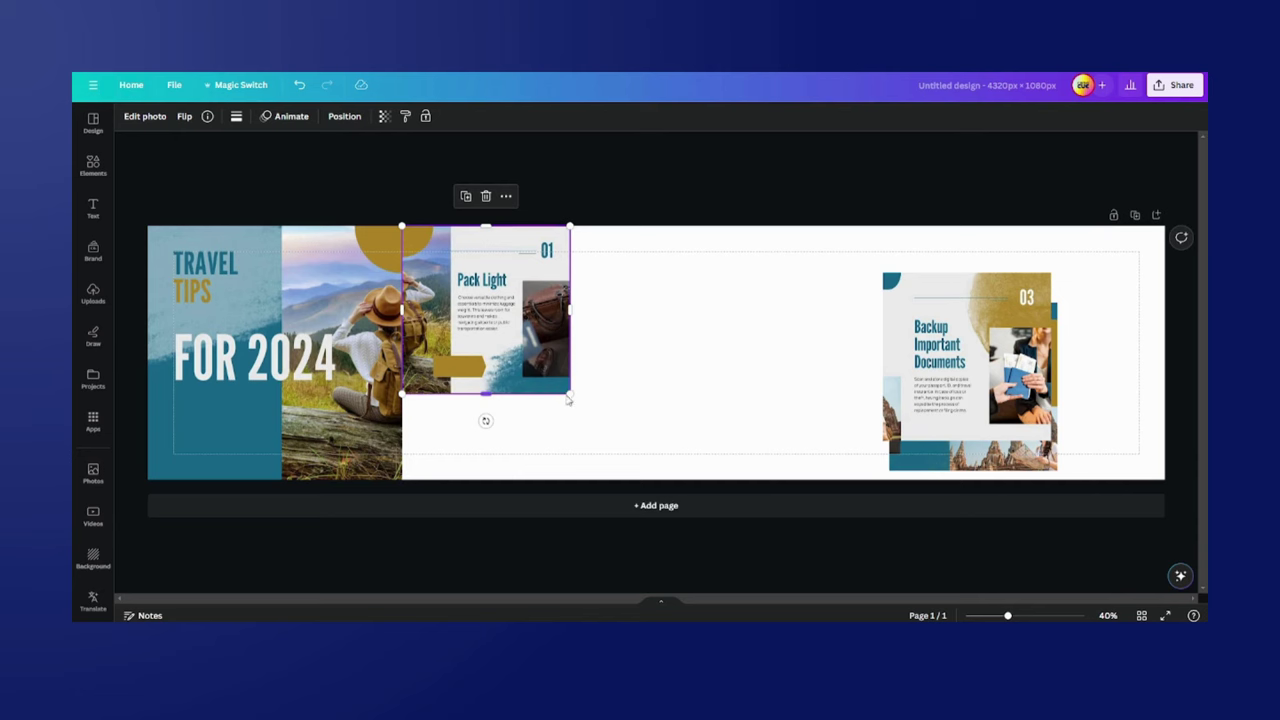
pyautogui.moveTo(569, 393); pyautogui.dragTo(672, 467)
# Step: Line up slides 02 and 03 to the right, resized to fill the rest of the canvas
pyautogui.moveTo(900, 400); pyautogui.dragTo(948, 370)
pyautogui.moveTo(916, 440); pyautogui.dragTo(683, 363)
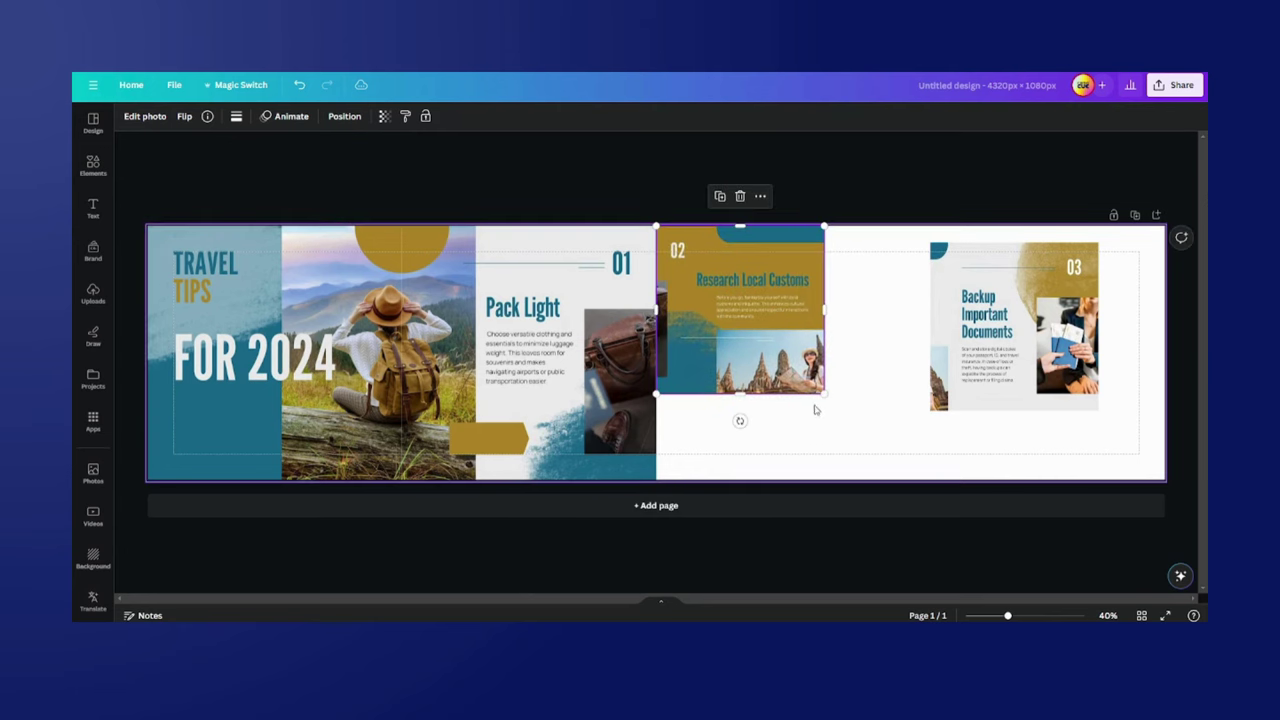
pyautogui.moveTo(823, 393); pyautogui.dragTo(910, 479)
pyautogui.click(970, 349)
pyautogui.moveTo(970, 349); pyautogui.dragTo(950, 332)
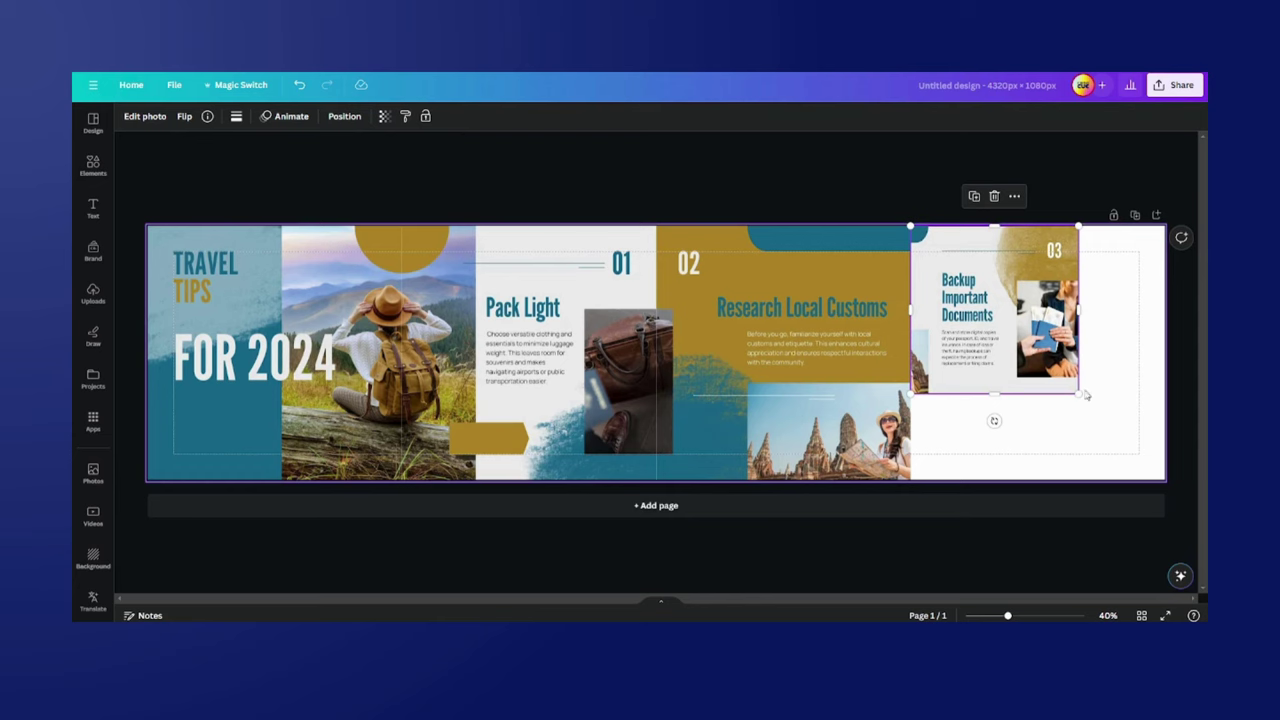
pyautogui.moveTo(1084, 397); pyautogui.dragTo(1177, 479)
# Step: Present the reassembled four-slide travel tips strip full screen from the Share menu
pyautogui.click(1181, 463)
pyautogui.click(1174, 85)
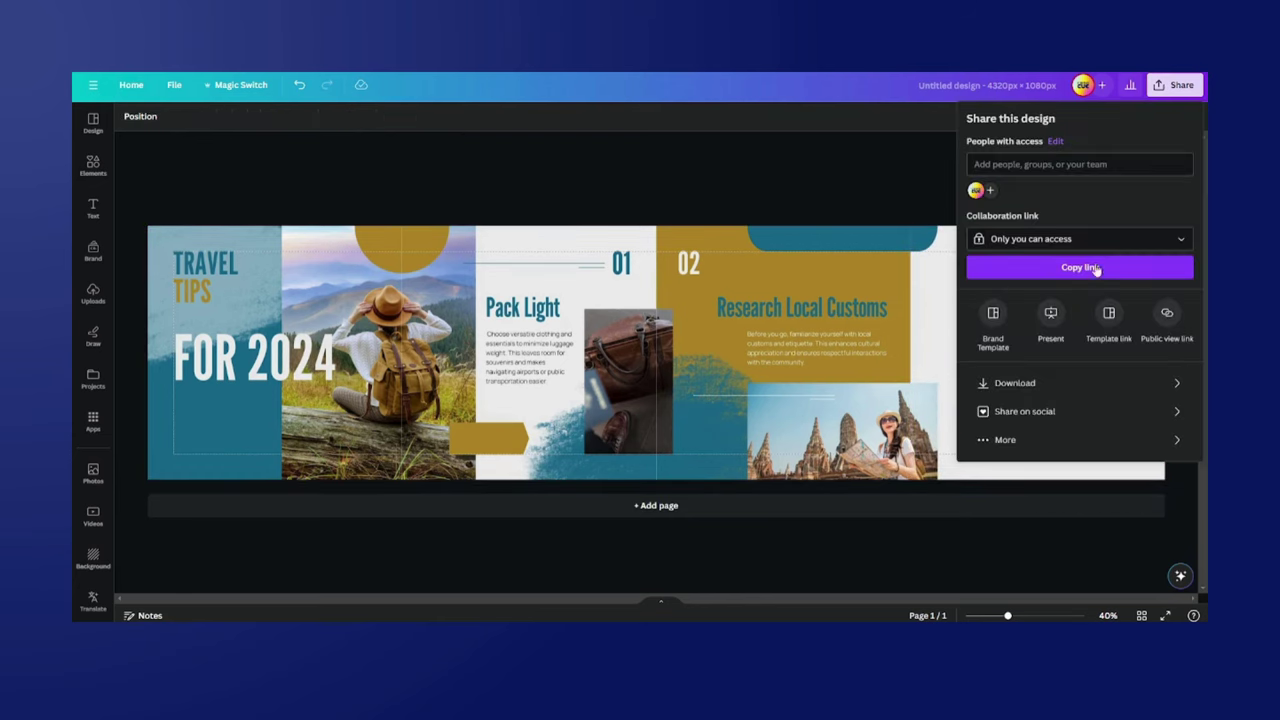
pyautogui.click(1060, 318)
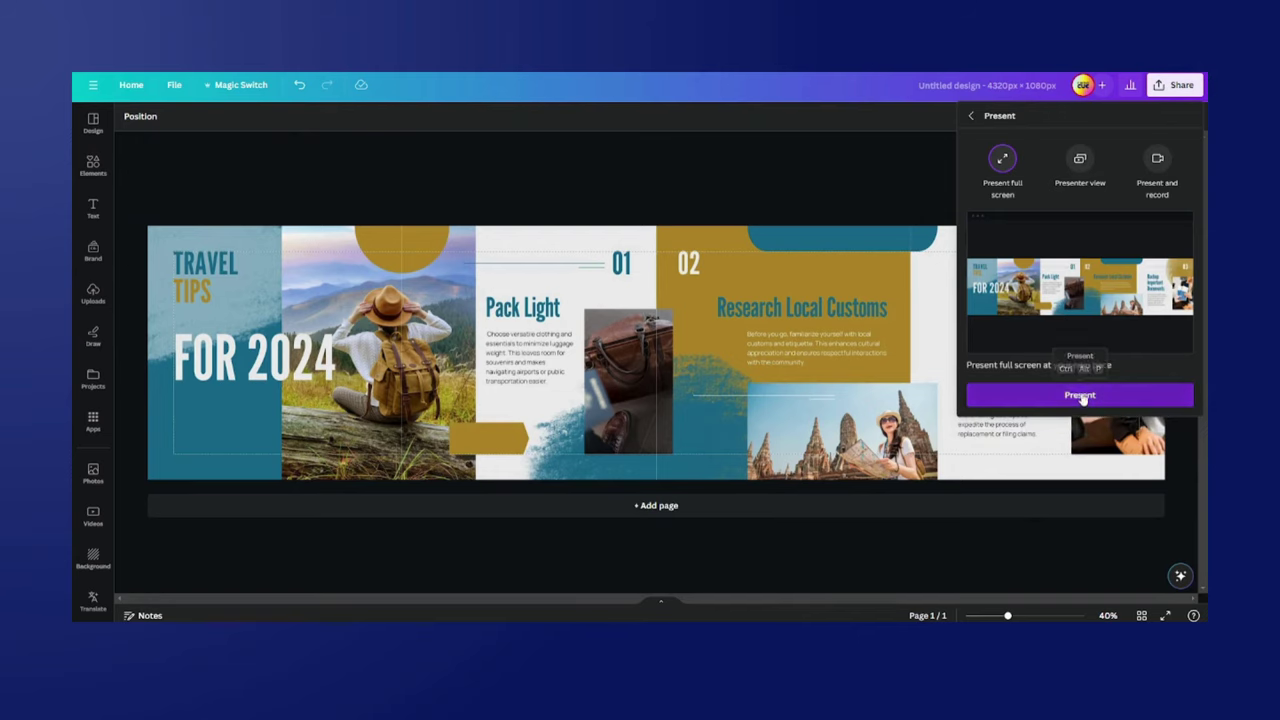
pyautogui.click(1080, 400)
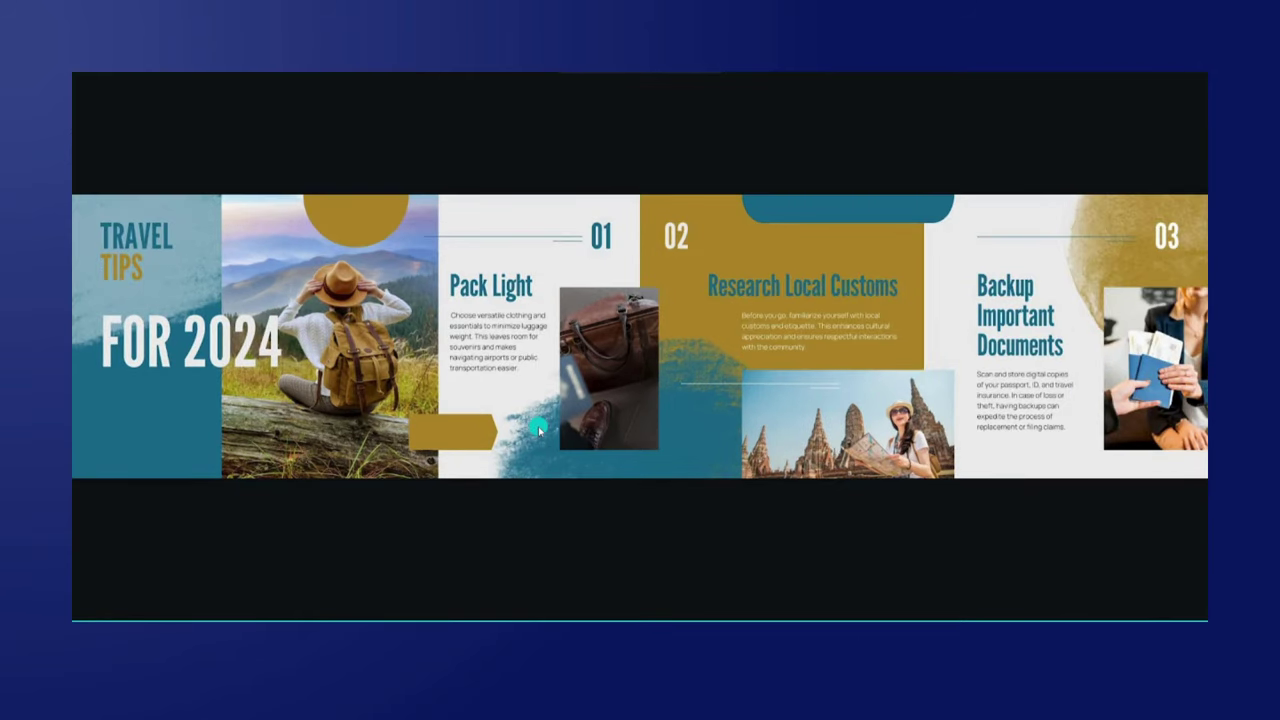